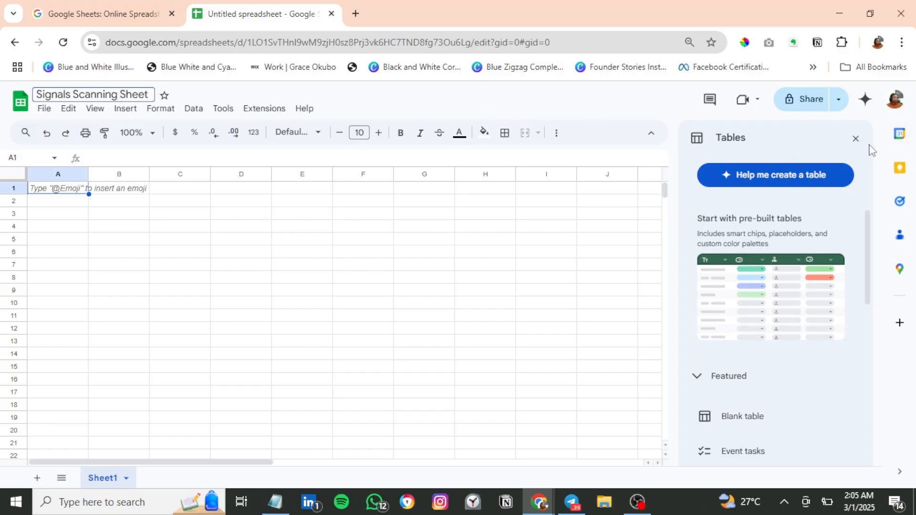
Step: Close the Tables side pane and enter the column header Title in cell A1
left_click(856, 136)
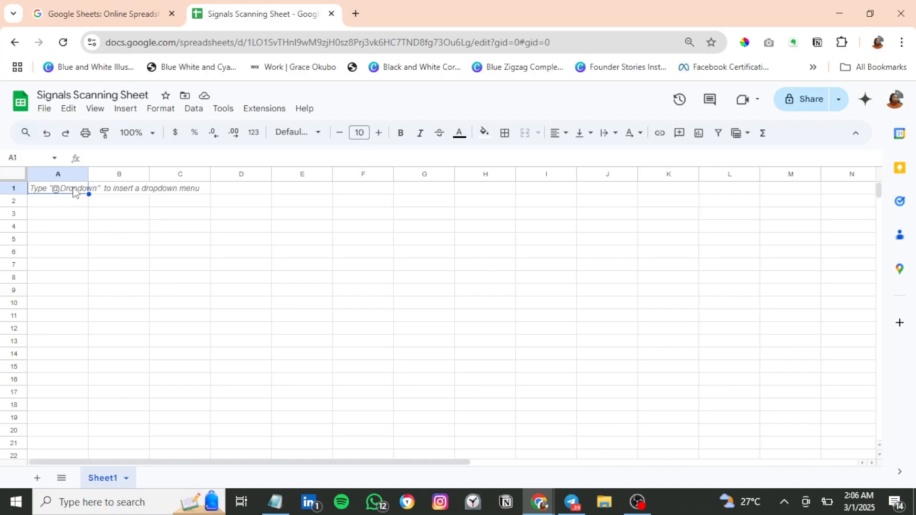
type("Title")
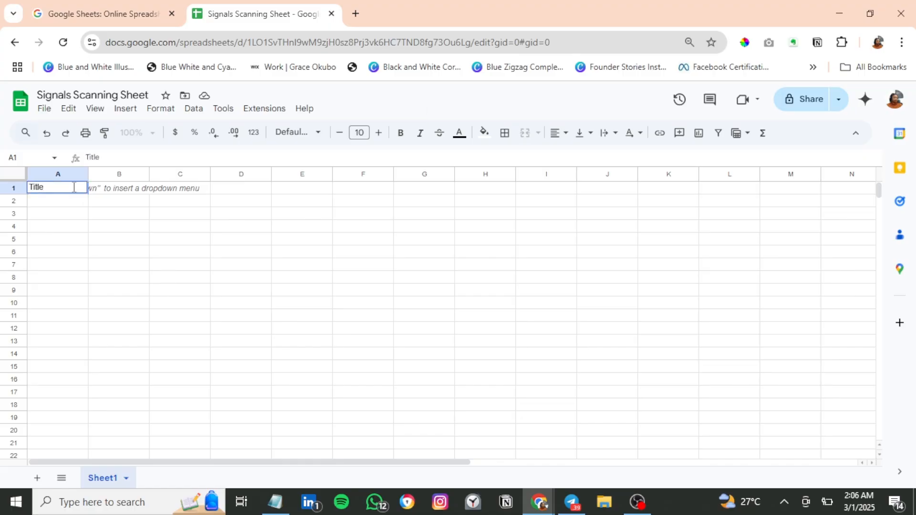
key("Tab")
left_click(74, 189)
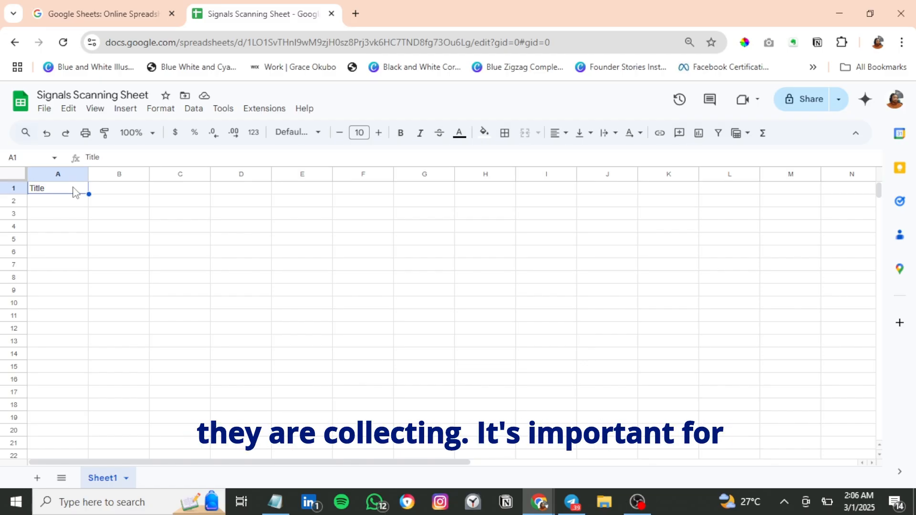
key("Tab")
left_click(73, 191)
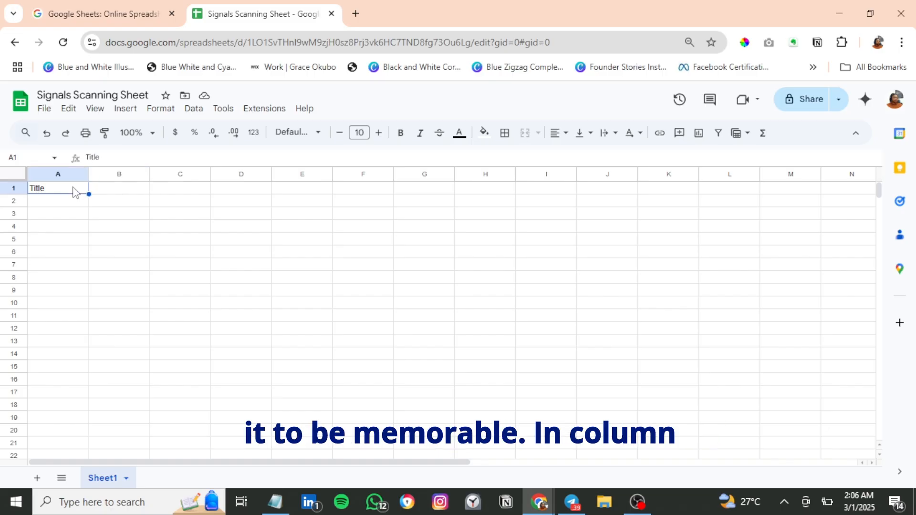
key("Tab")
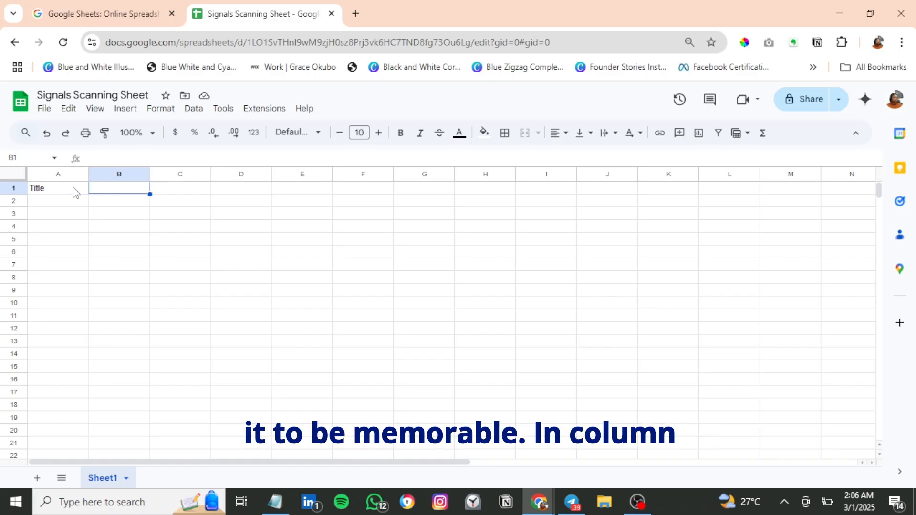
Step: Enter the column header Description in cell B1
type("Descr")
key("BackSpace")
key("BackSpace")
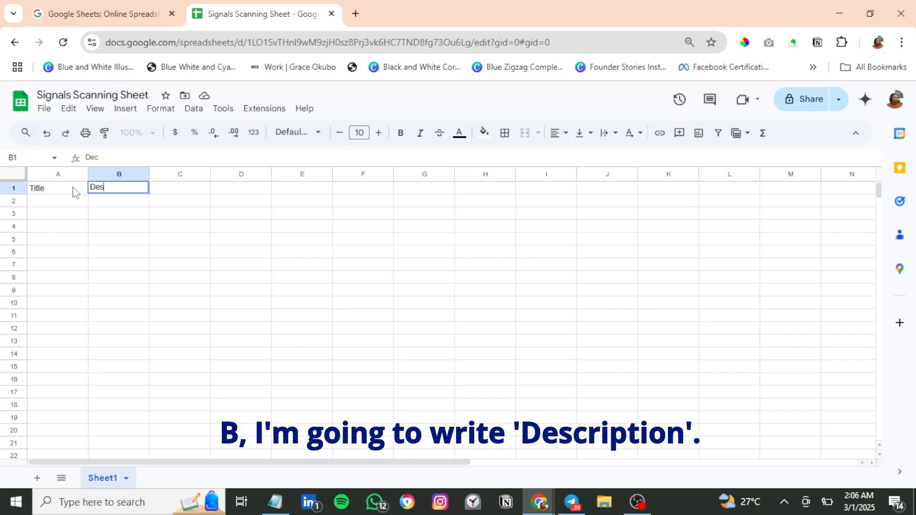
type("cription")
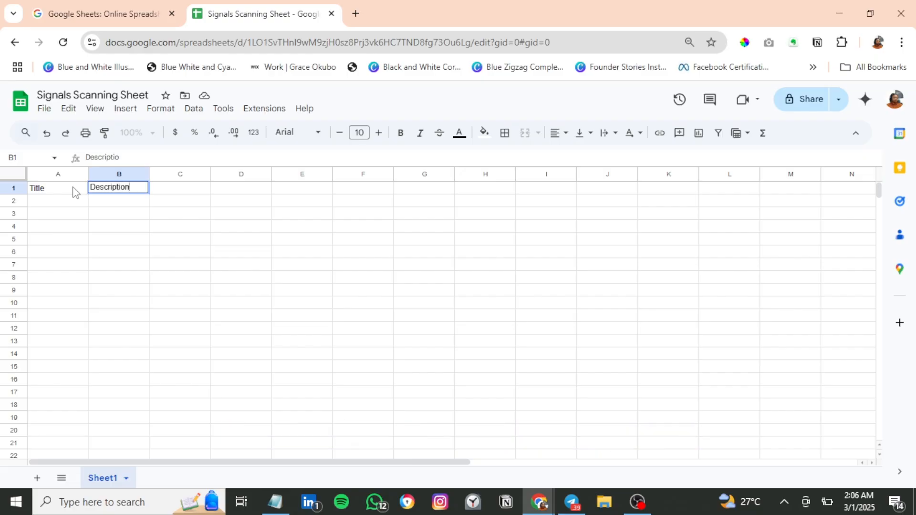
key("Tab")
key("Left")
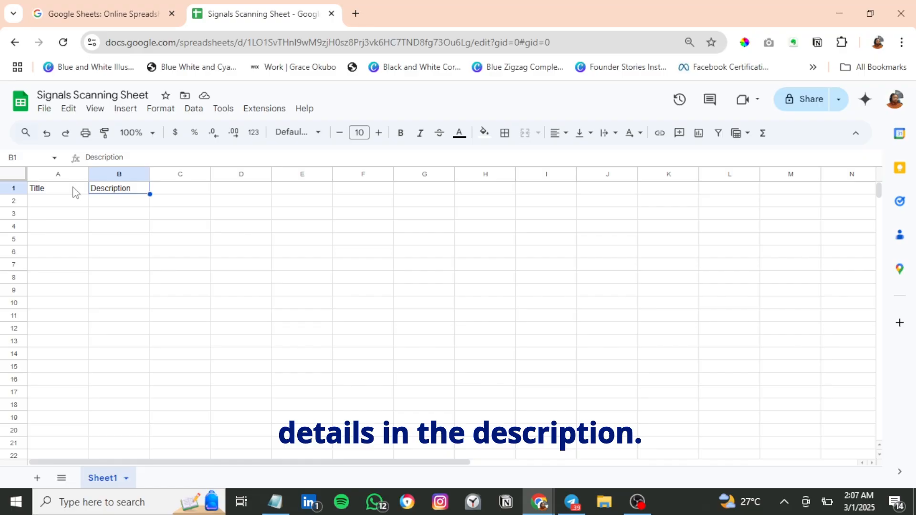
key("Tab")
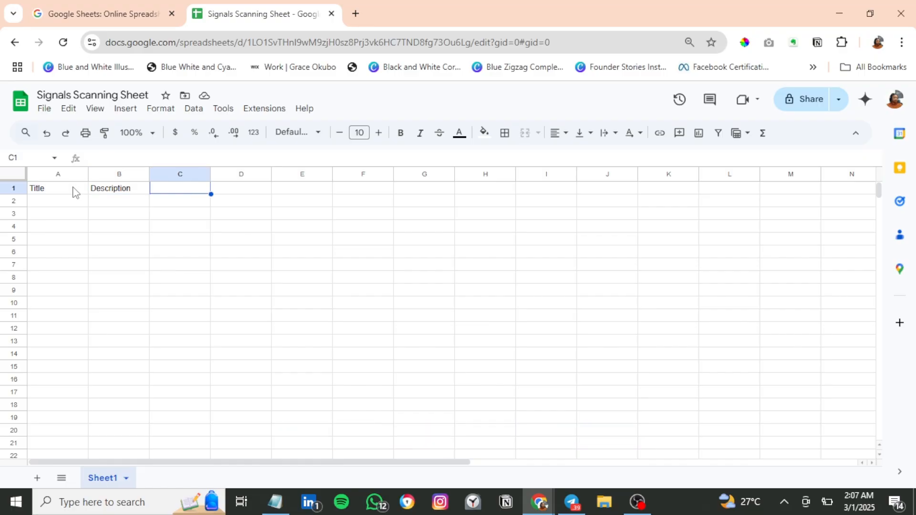
Step: Enter the column header Awareness in cell C1
type("Awareness")
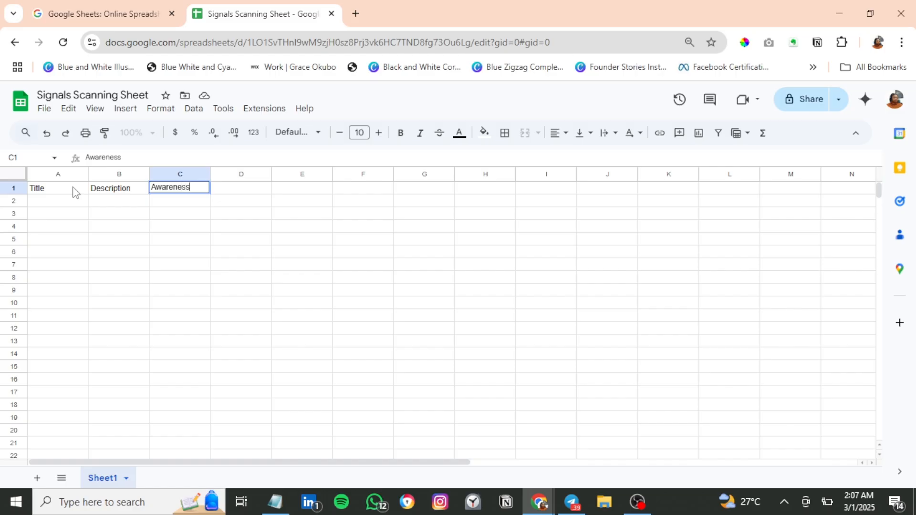
key("Tab")
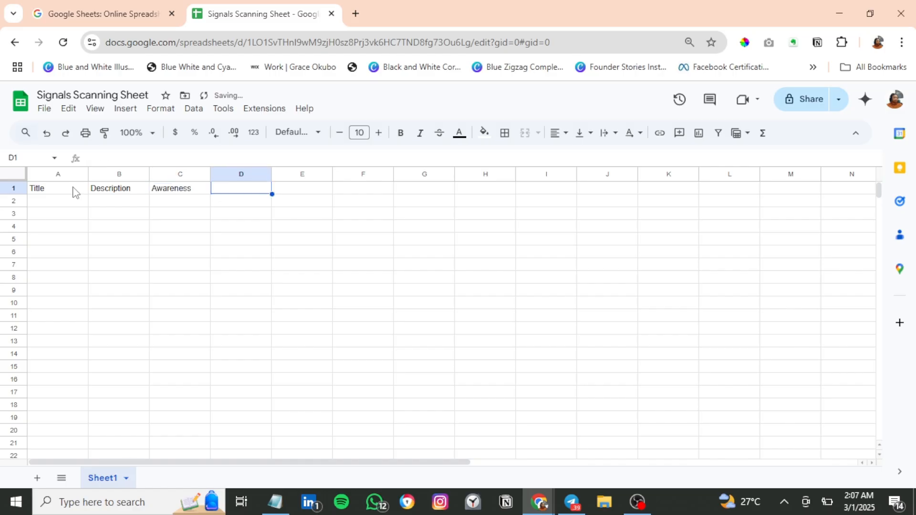
key("Left")
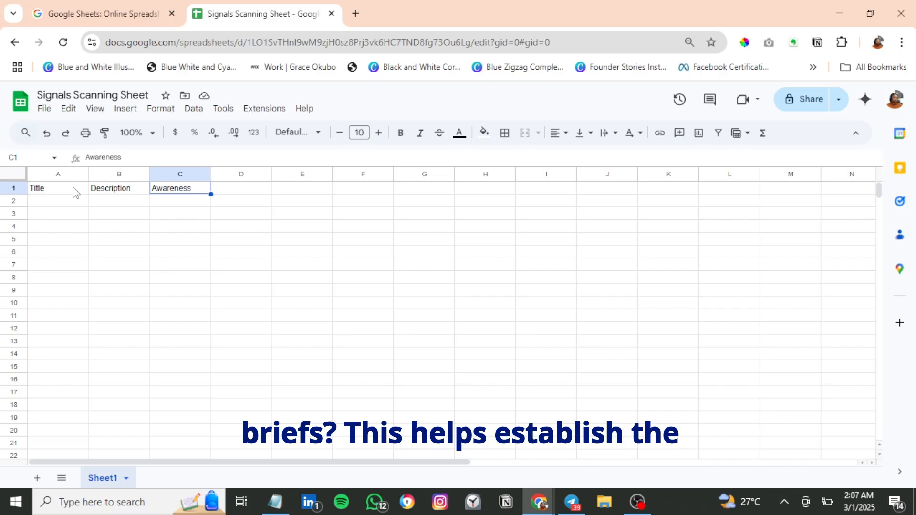
key("Tab")
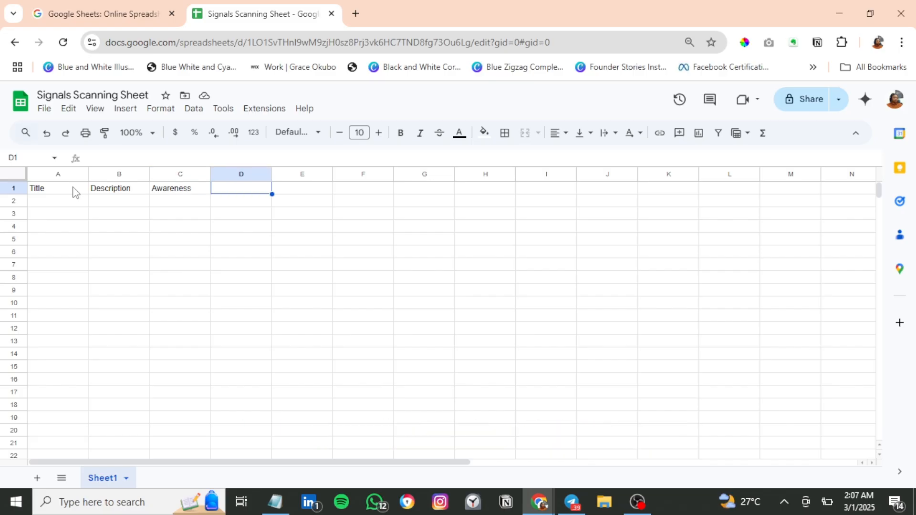
Step: Enter the column headers Implications in cell D1 and Impact in cell E1
type("Implicat")
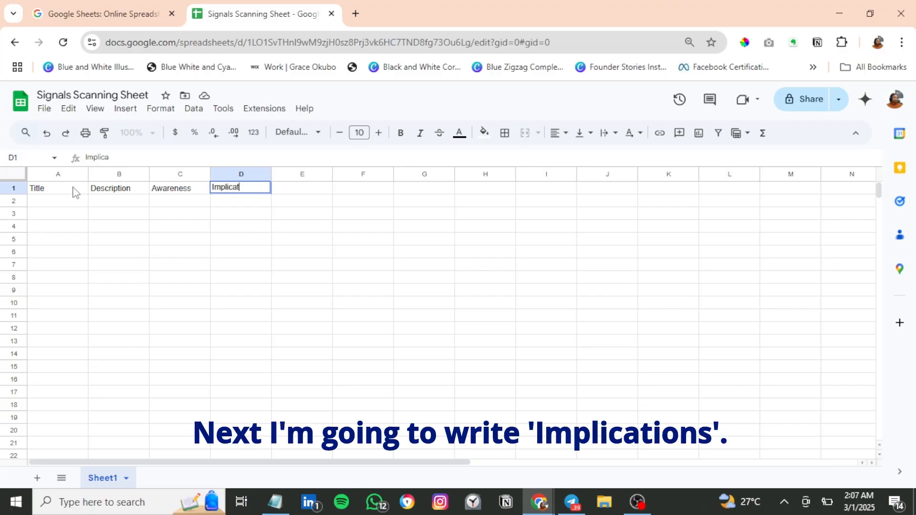
type("ions")
key("Tab")
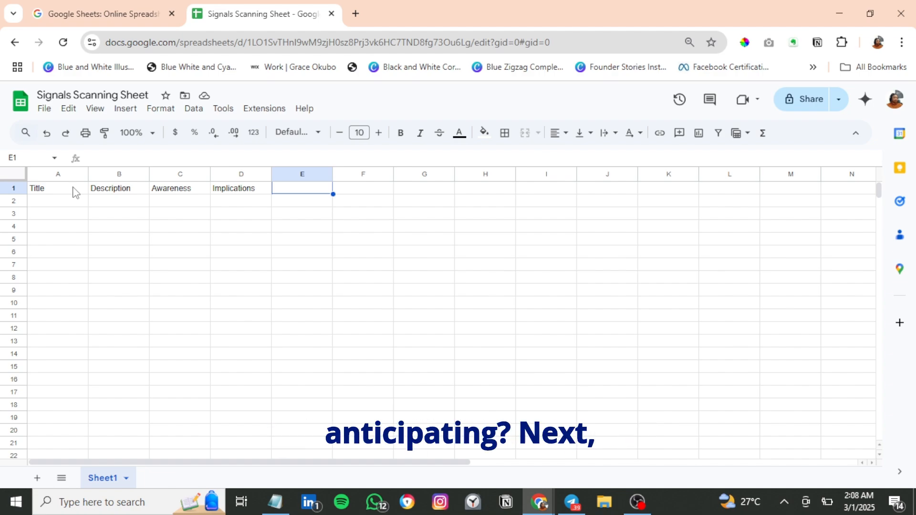
type("Impact")
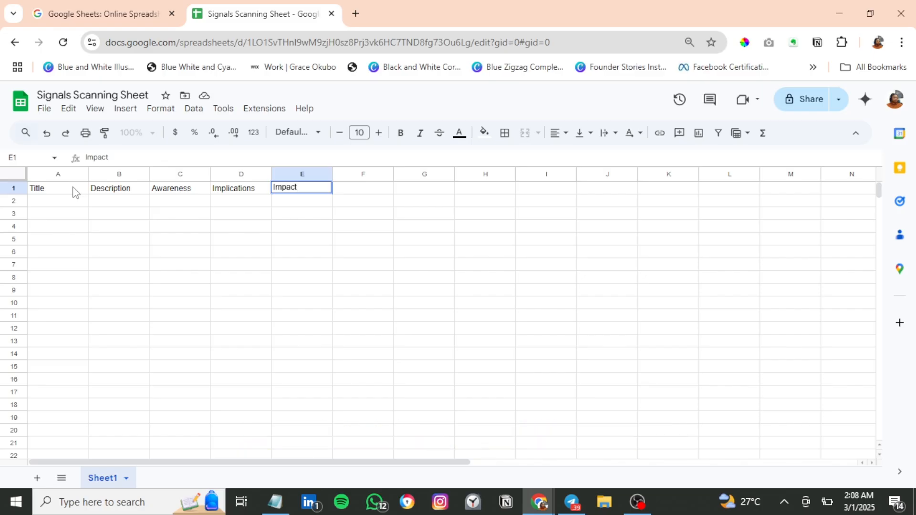
key("Return")
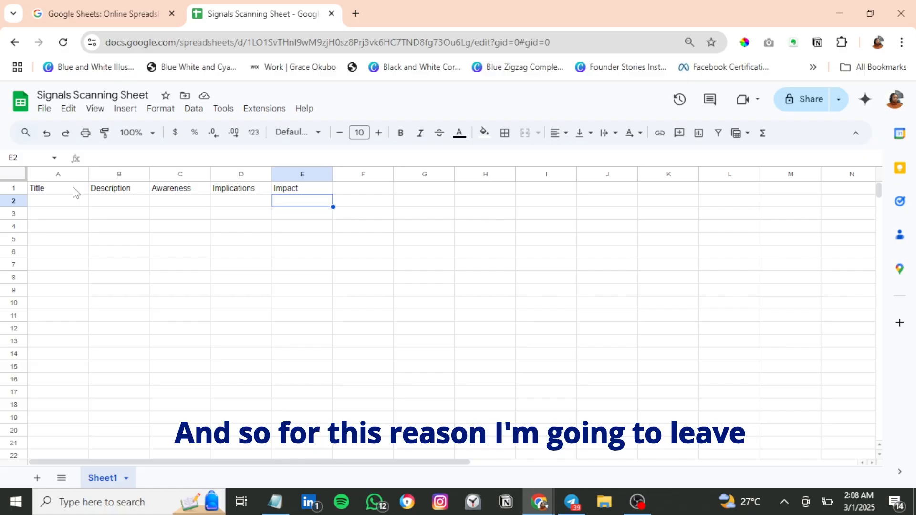
key("Up")
key("Right")
key("Down")
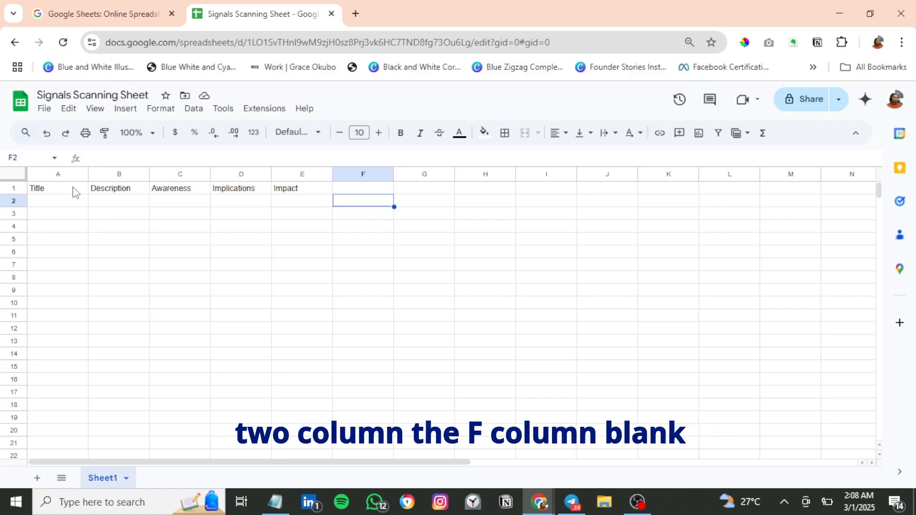
key("Left")
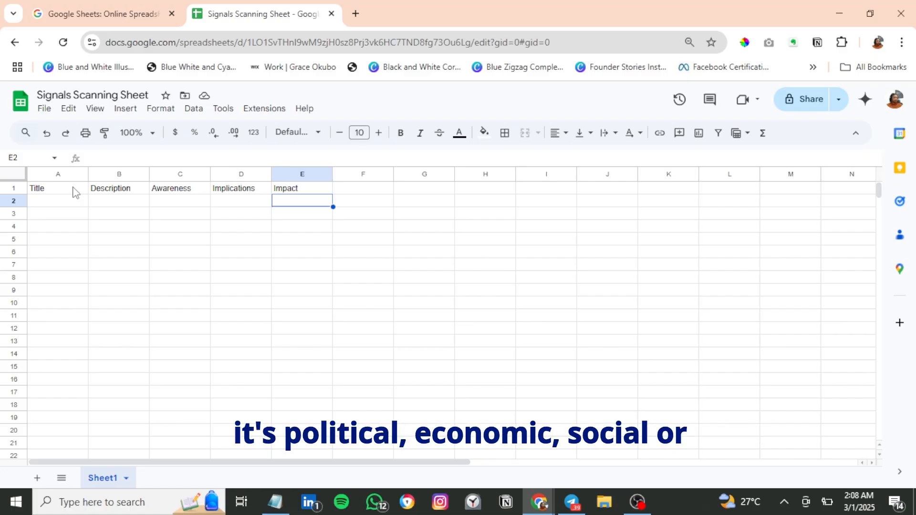
key("Tab")
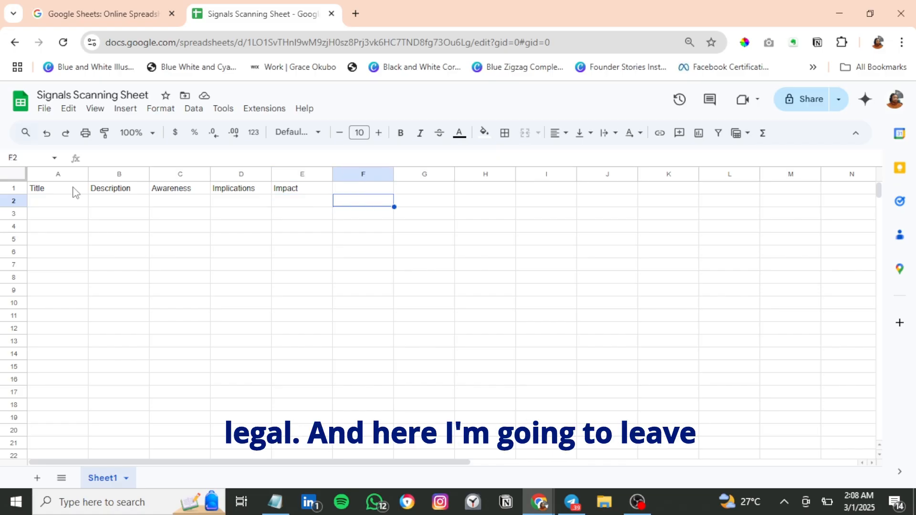
key("shift+Tab")
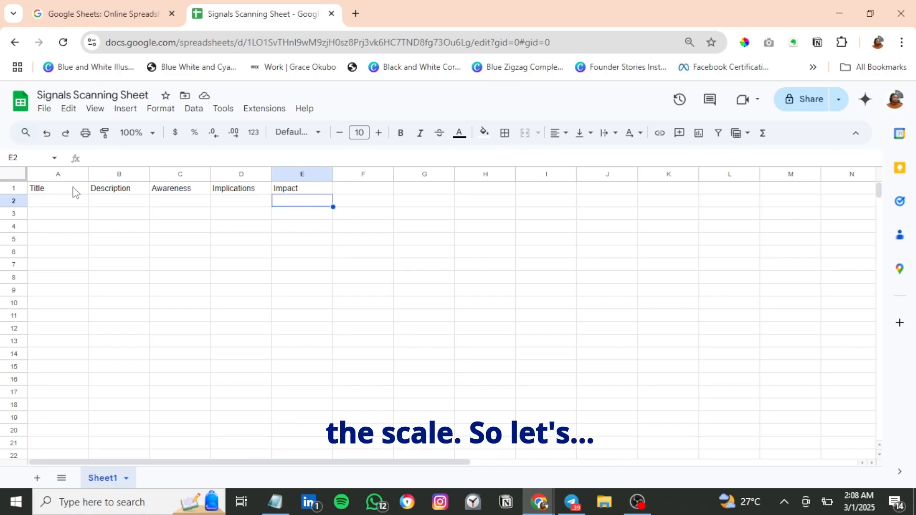
Step: Enter the subheaders PESTLE in cell E2 and Scale in cell F2 under the Impact header
type("PESTKE")
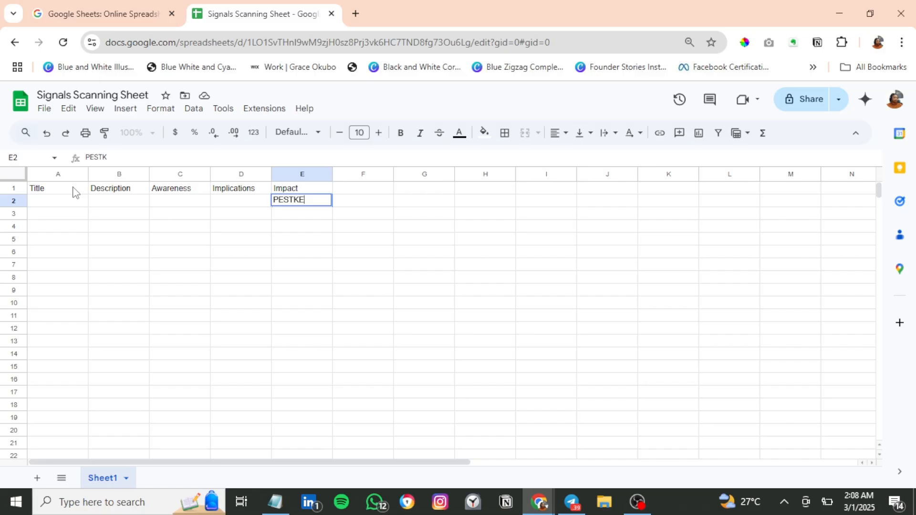
key("BackSpace")
key("BackSpace")
type("LE")
key("Tab")
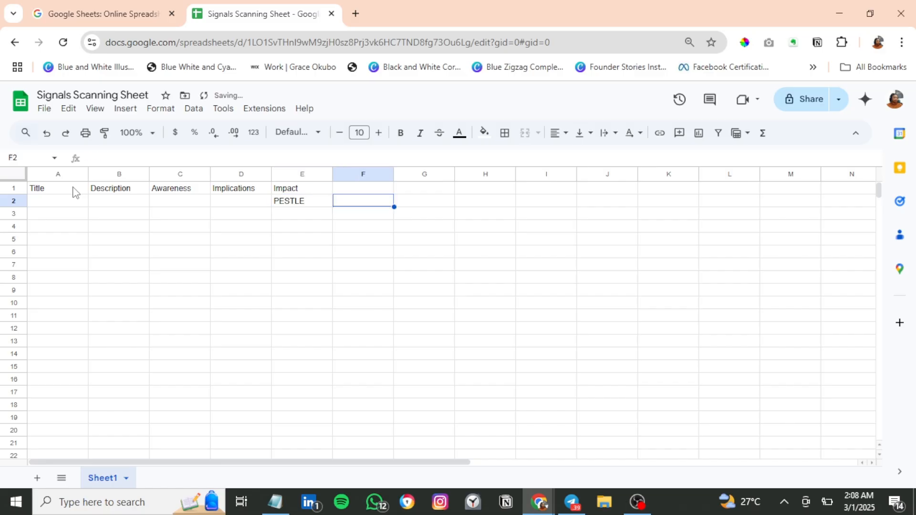
type("Scale")
key("Tab")
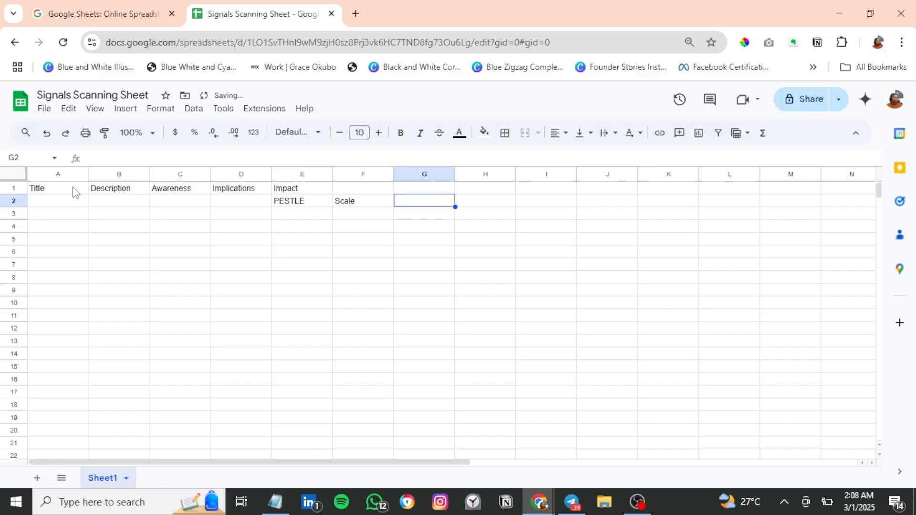
Step: Enter the column headers Likelihood in cell G1 and Reference in cell H1
key("Up")
type("Likeli")
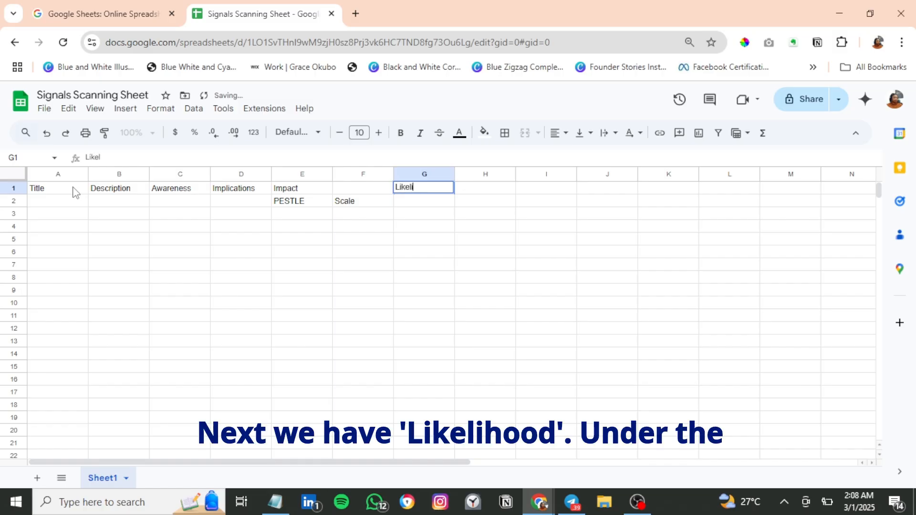
type("hood")
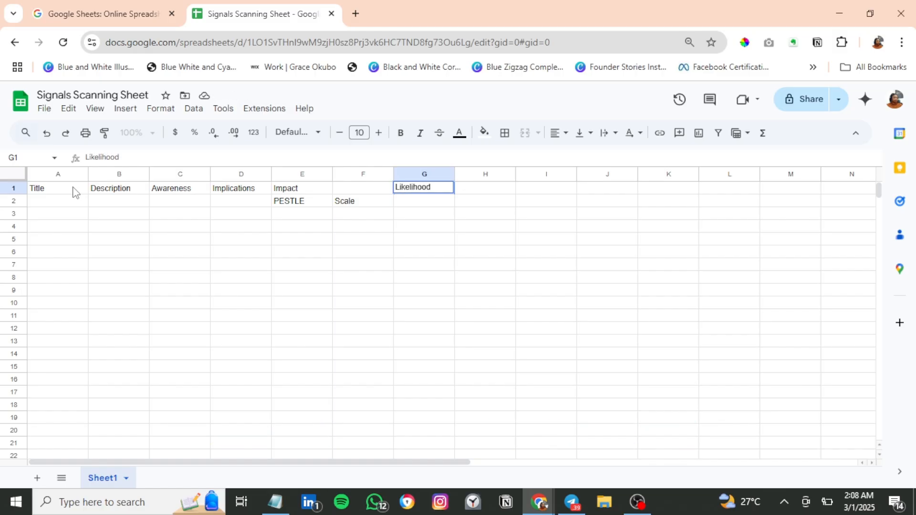
key("Return")
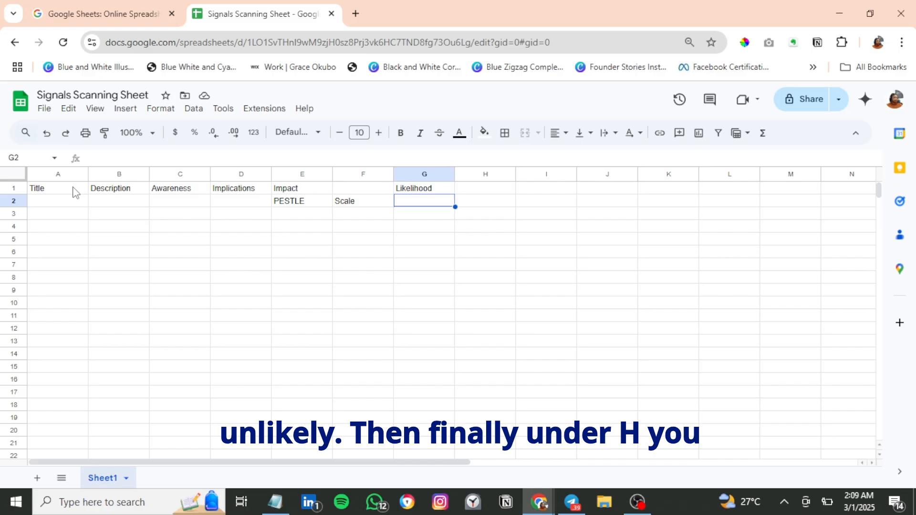
key("Up")
key("Right")
type("Reference")
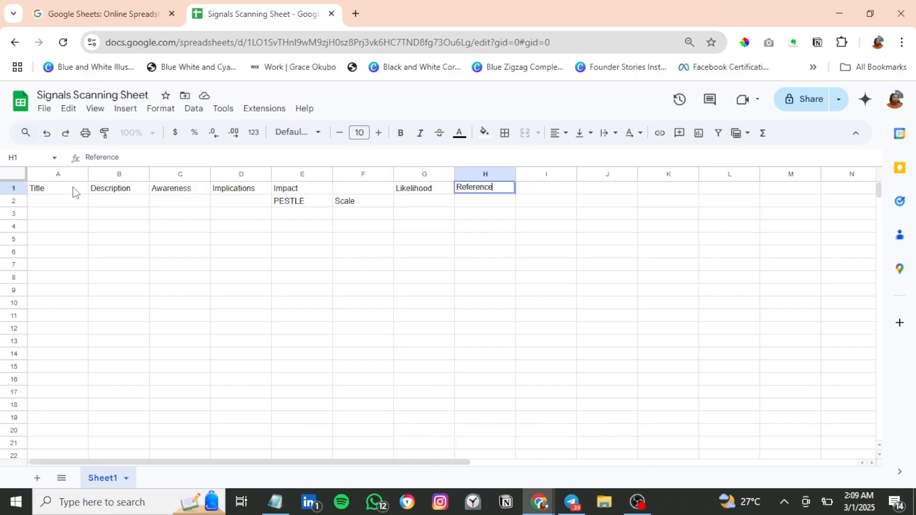
key("Return")
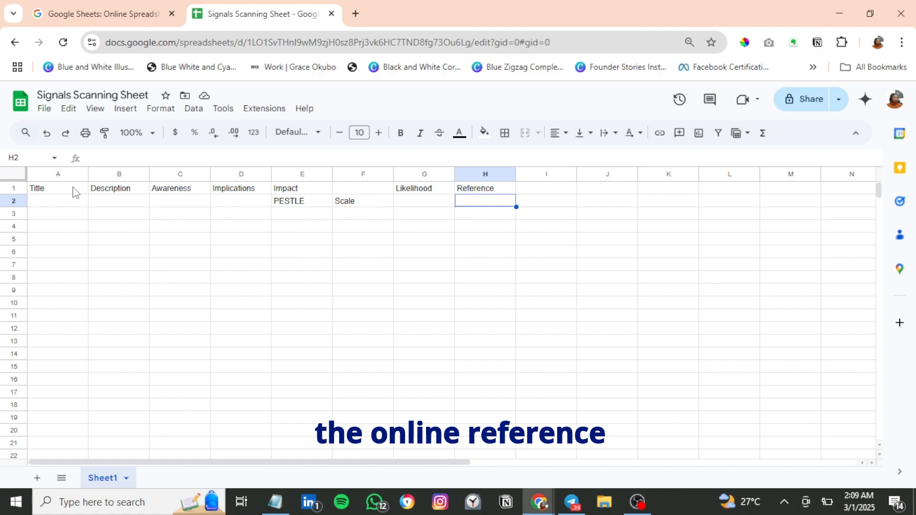
Step: Paste the italic guidance notes for the columns into row 3, starting in A3 with "Write a 1-sentence title. To capture the essence of the signal"
key("Down")
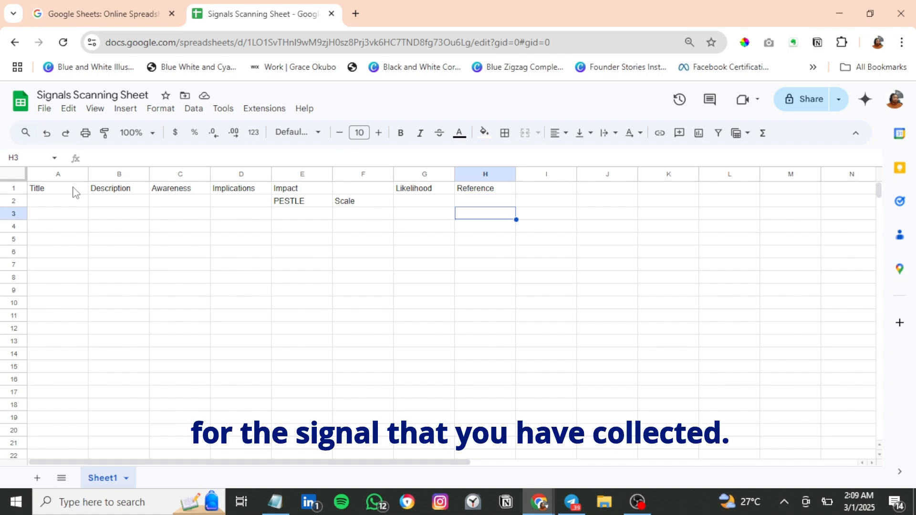
key("Home")
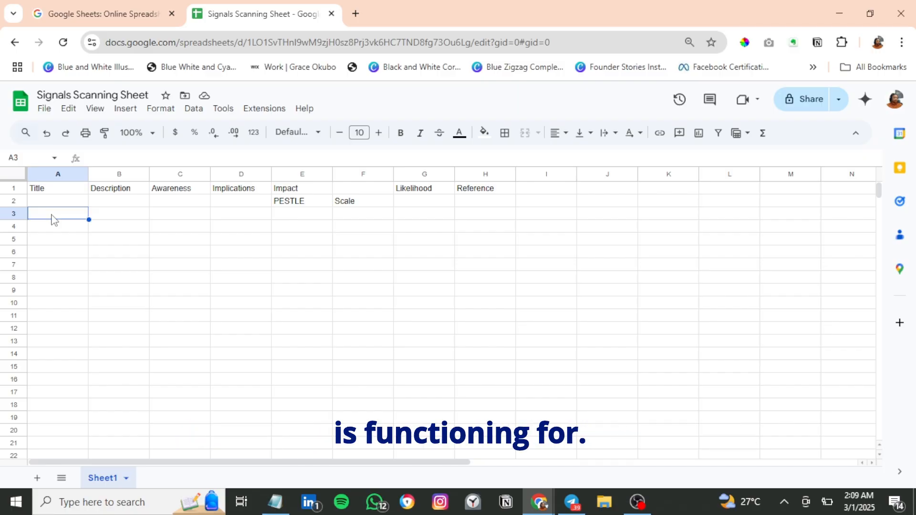
type("Write a 1-sentence title. To capture the essence of the signal and be memorable.\tExplain the content of the signal. How is this constituting a relevant future development? What change is emerging? Who is affected by it? Where do we see this change coming? Etc.\tDefine if the signal is known. Is it already on the radar of the organisation? For example, is it mentioned in official documents such as reports, speeches, briefs, etc. This helps establish the novelty of the signal.\tSpeculate on the possible implications of the signal. Is it primarily perceived as a threat or opportunity? Is it a negative or positive development? Who is primarily affected by it? Is the change limited to the region or area under consideration, or are spillover effects anticipated?\tAssess the anticipated impact of the signal. What are potential political, social, economic, technological or environmental impacts? For prioritisation purposes, it could be useful to use a scale to assess the impact (for example, on a 1-5 scale, running from no impact to very high impact).\t\tEstimate the probability of the signal emerging. For prioritisation purposes, it could be useful to use a 1-5 scale ranging from very probable to very unlikely.\tName the source and the publication or interview date. If applicable, link to the online place of reference (URL).")
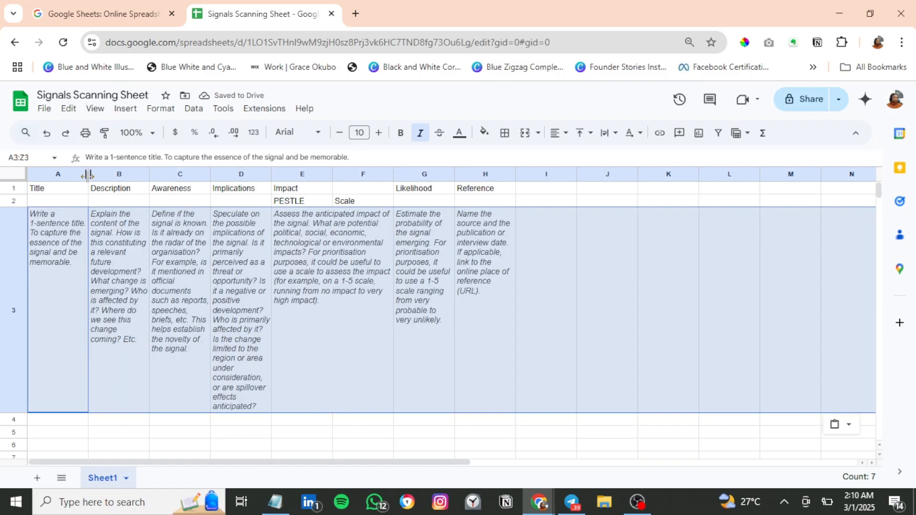
Step: Widen the Title, Description, Awareness and Implications columns to about twice their default width
left_click_drag(88, 175, 148, 174)
left_click_drag(208, 174, 272, 178)
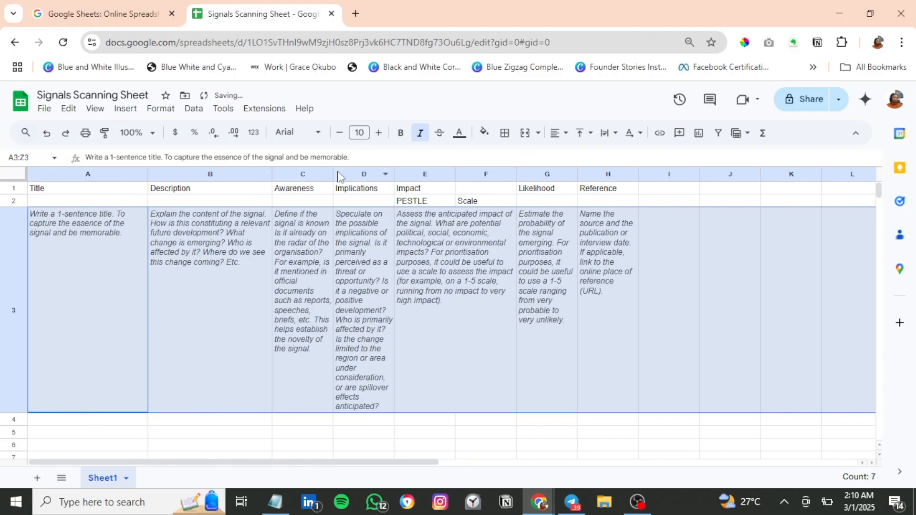
left_click_drag(333, 175, 396, 177)
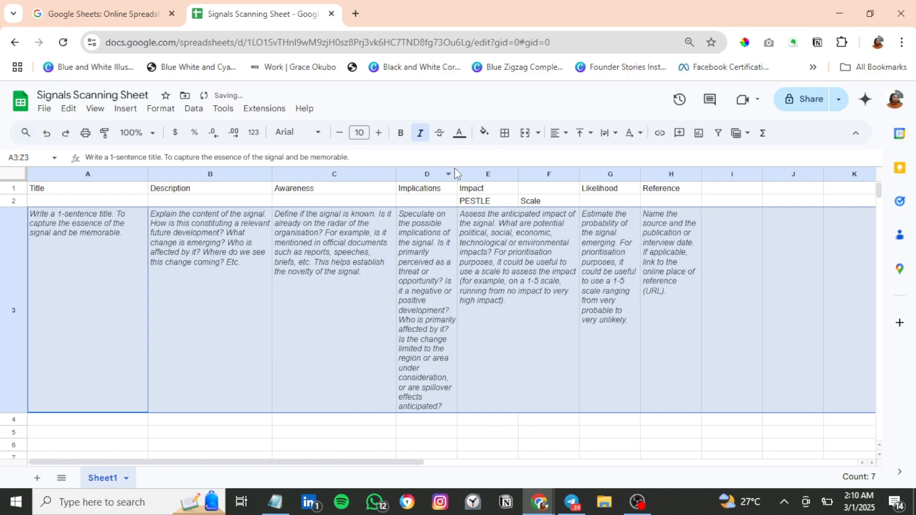
left_click_drag(457, 174, 516, 176)
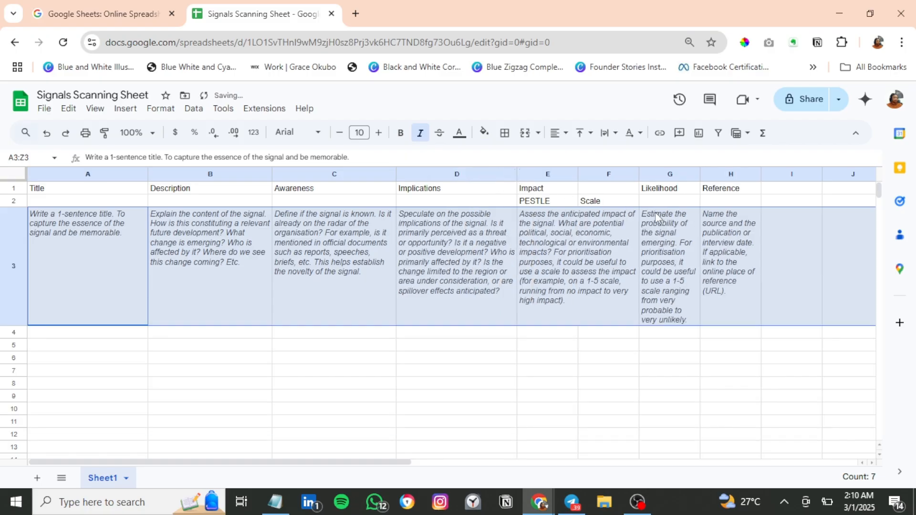
Step: Widen the Likelihood and Reference columns to about twice their default width and slightly narrow the Awareness column
left_click_drag(700, 175, 760, 185)
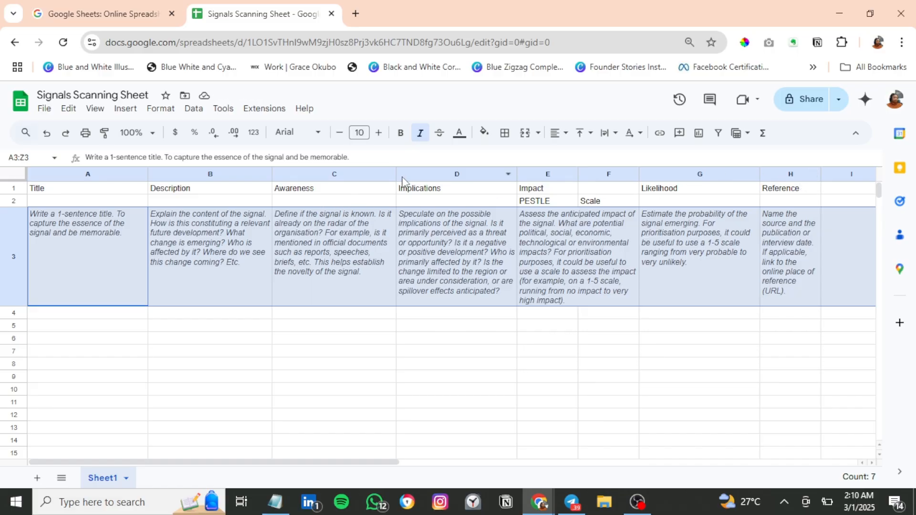
left_click_drag(396, 176, 373, 178)
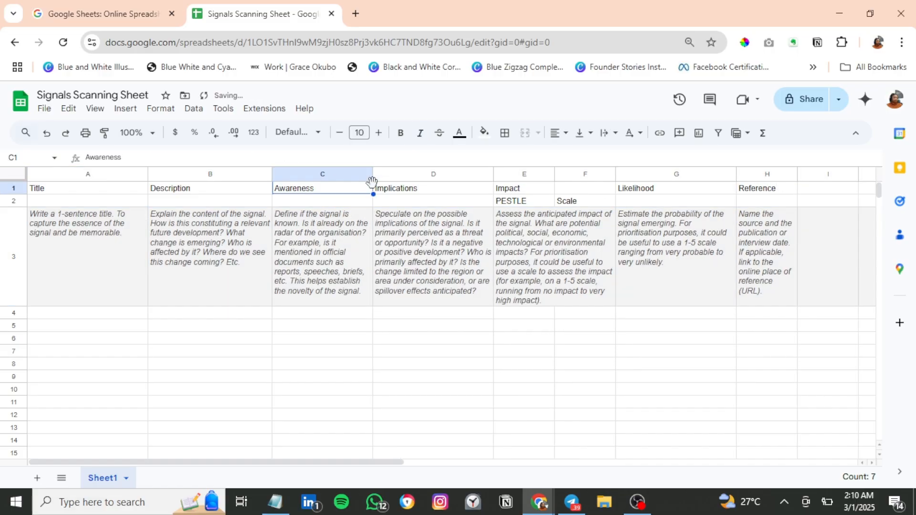
key("ctrl+z")
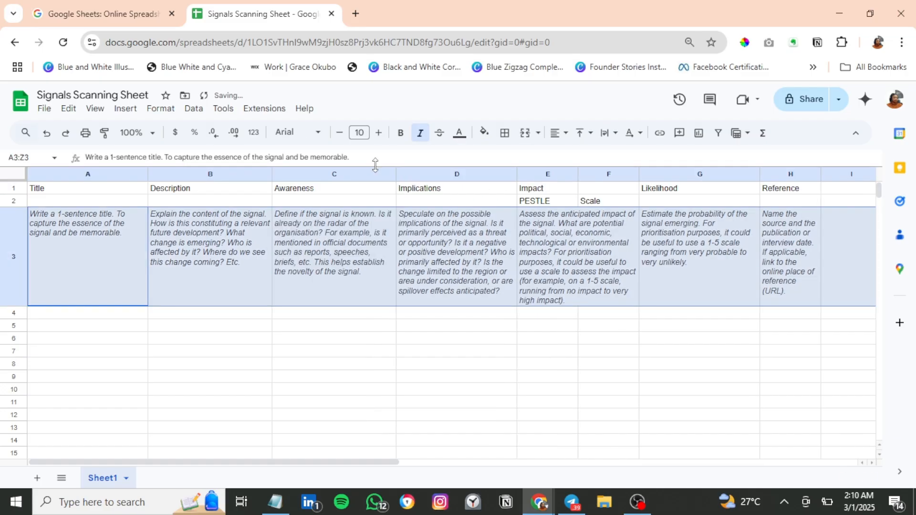
left_click_drag(395, 175, 374, 174)
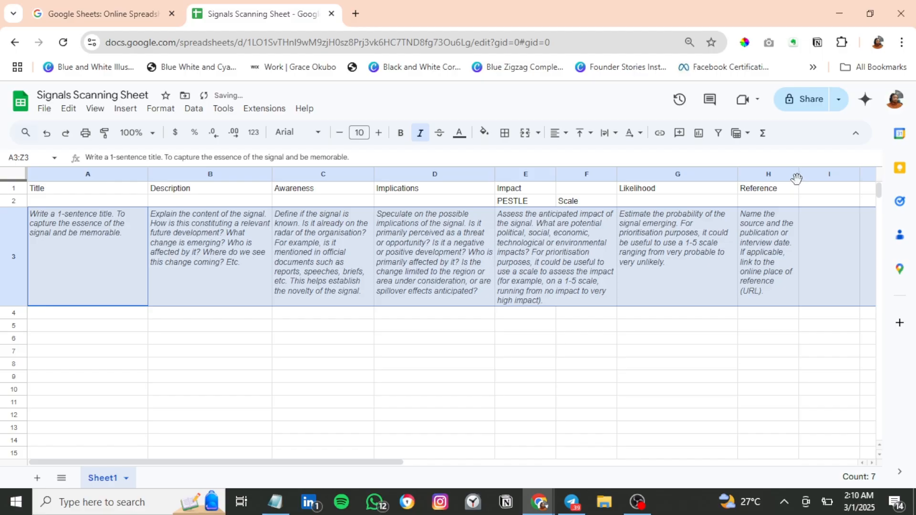
left_click_drag(798, 177, 859, 183)
left_click(716, 329)
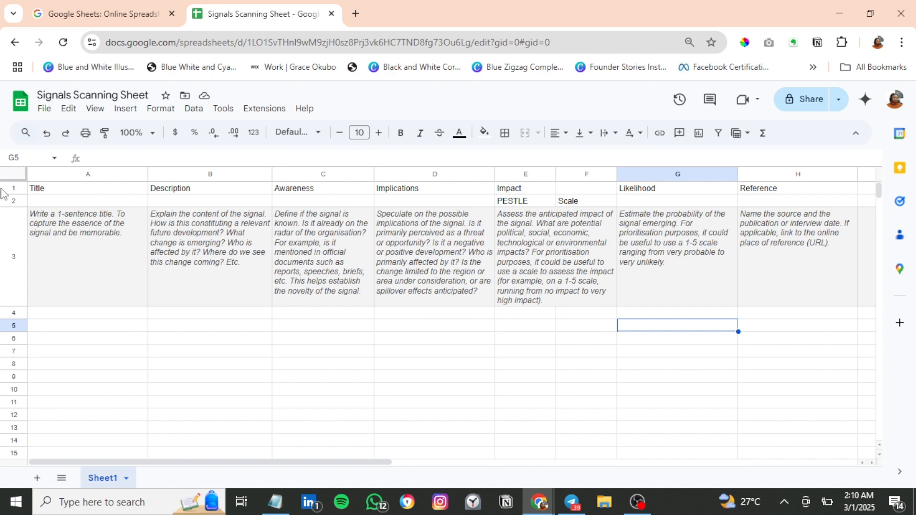
left_click(6, 189)
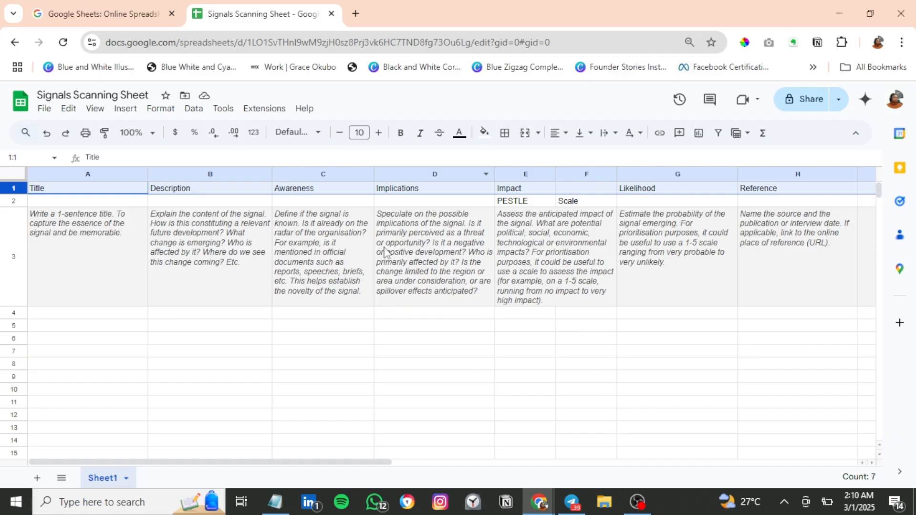
left_click(361, 392)
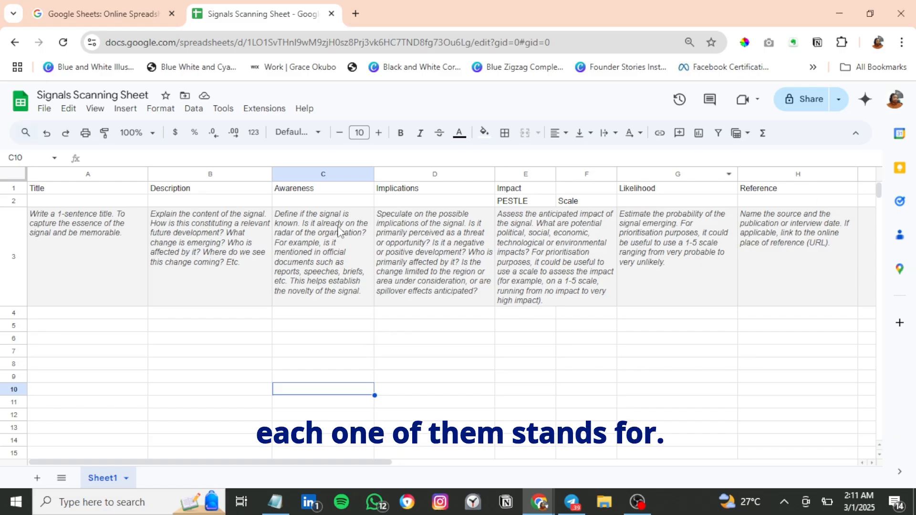
Step: Set the whole sheet to top vertical alignment and wrapped text
left_click(14, 176)
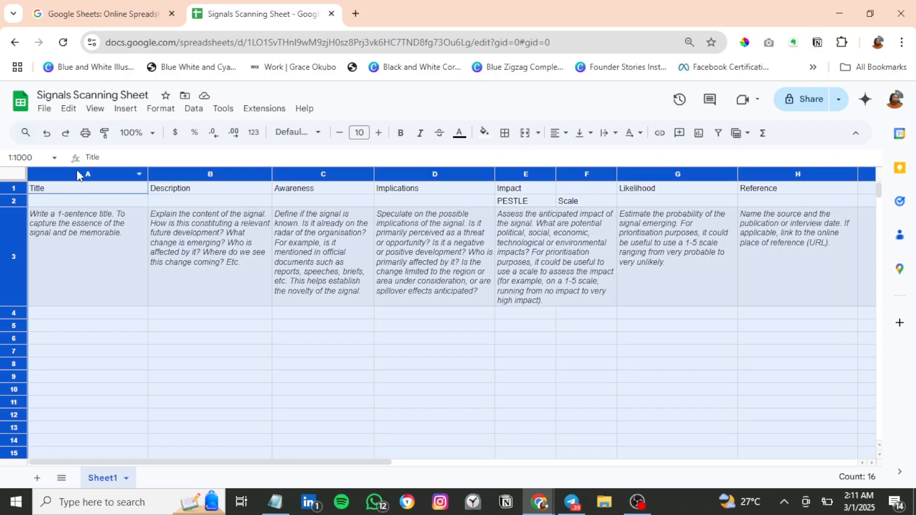
left_click(583, 139)
left_click(584, 156)
left_click(606, 133)
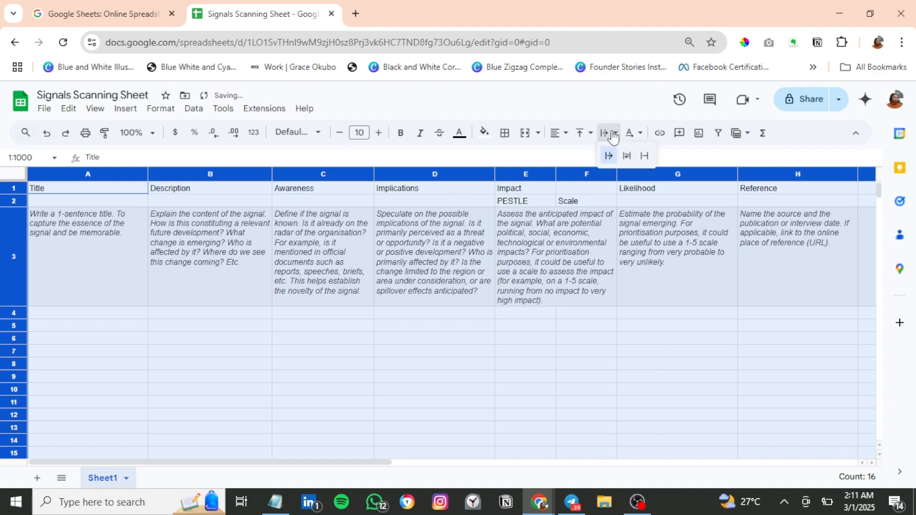
left_click(628, 156)
left_click(241, 231)
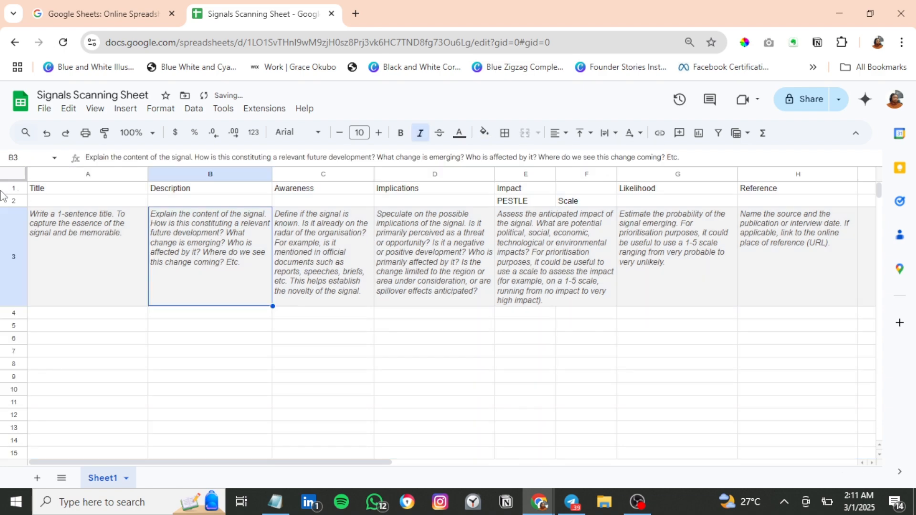
Step: Make the column headers in row 1 bold and center them horizontally
left_click(11, 190)
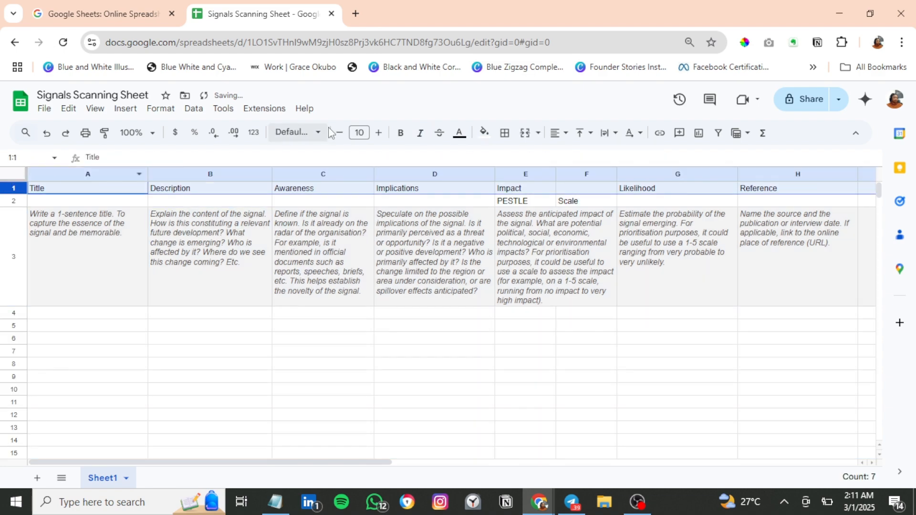
left_click(401, 133)
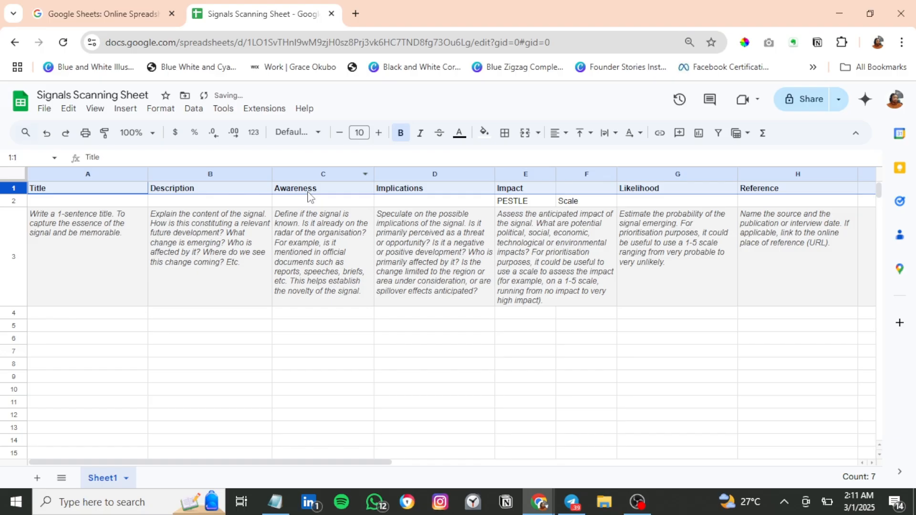
left_click(556, 133)
left_click(577, 156)
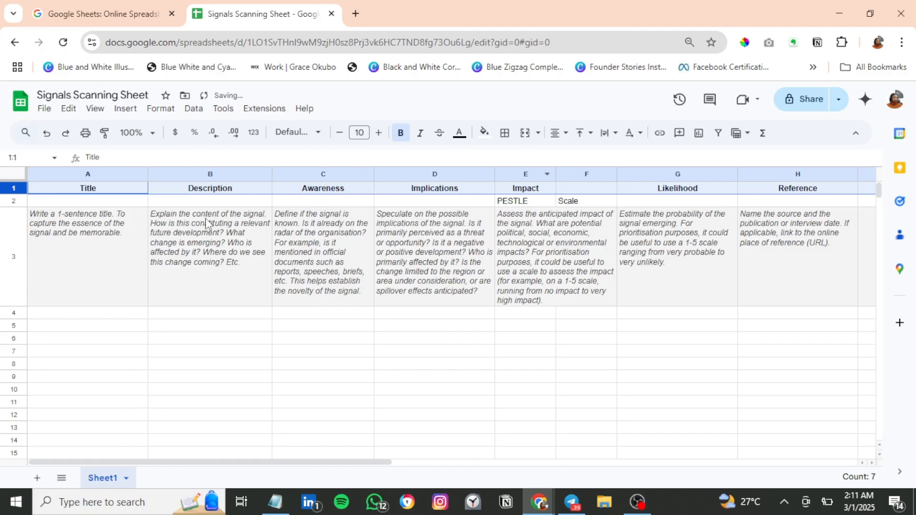
Step: Center the PESTLE and Scale subheaders in row 2 horizontally and make them bold
left_click(13, 200)
left_click(555, 133)
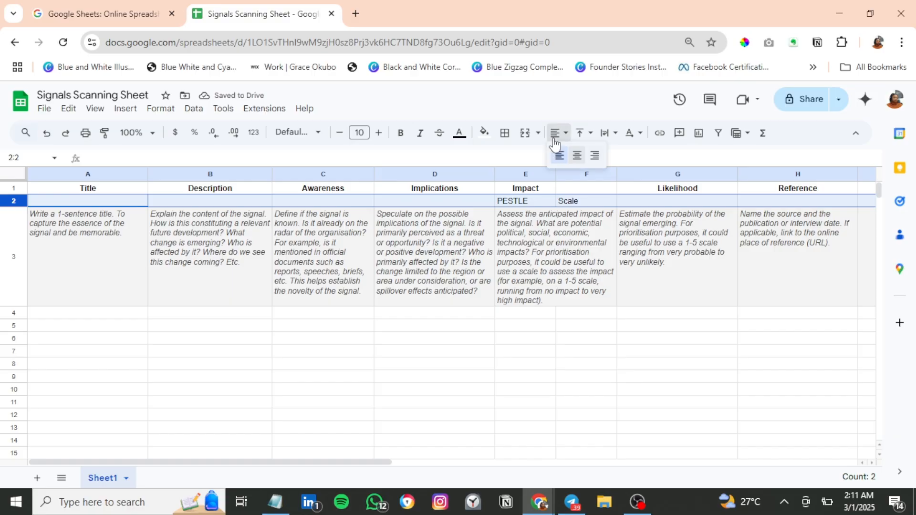
left_click(577, 158)
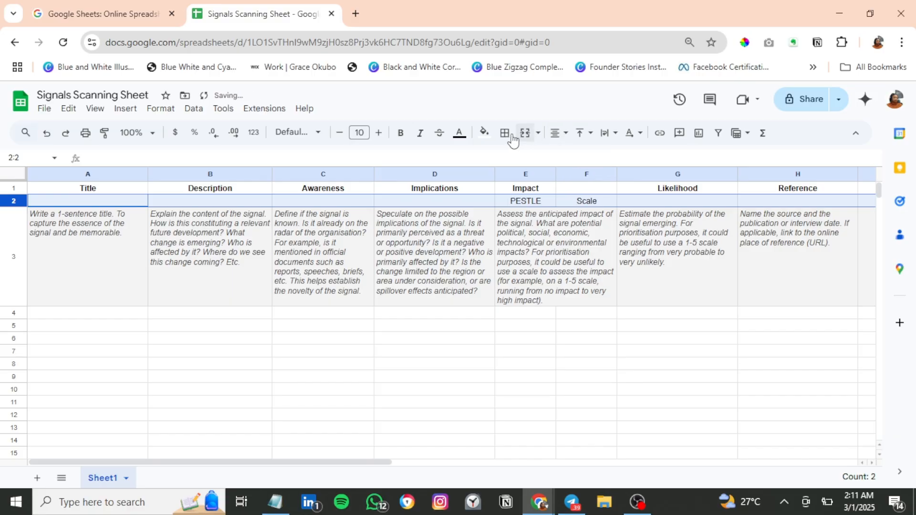
left_click(401, 135)
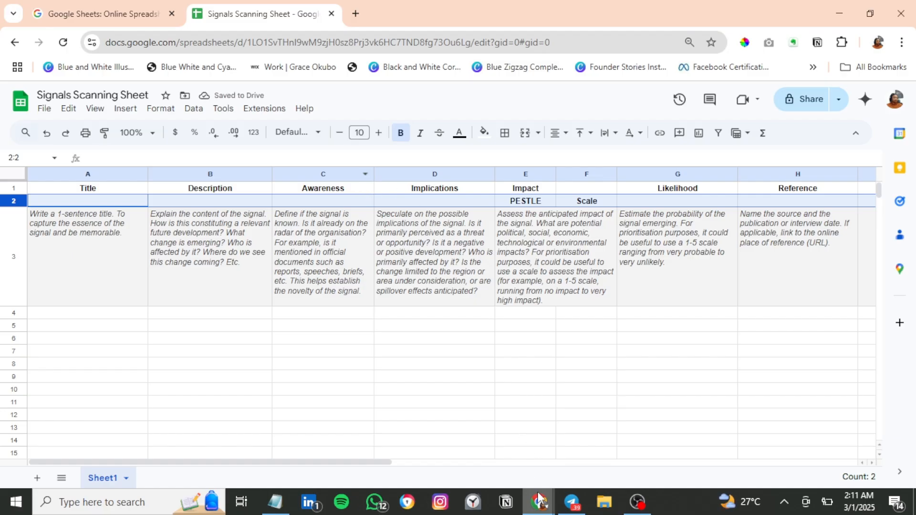
Step: Check the layout of the Signal Scanning Template spreadsheet and return to the Signals Scanning Sheet
mouse_move(539, 502)
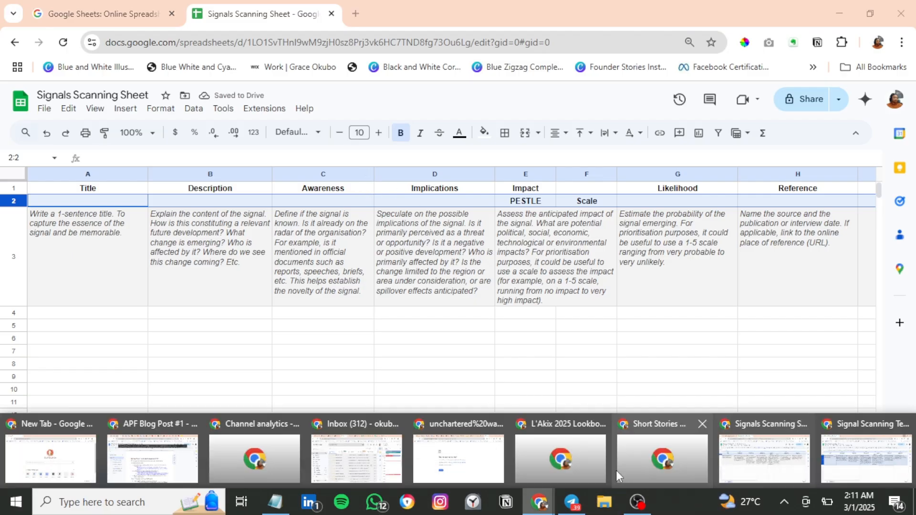
left_click(856, 468)
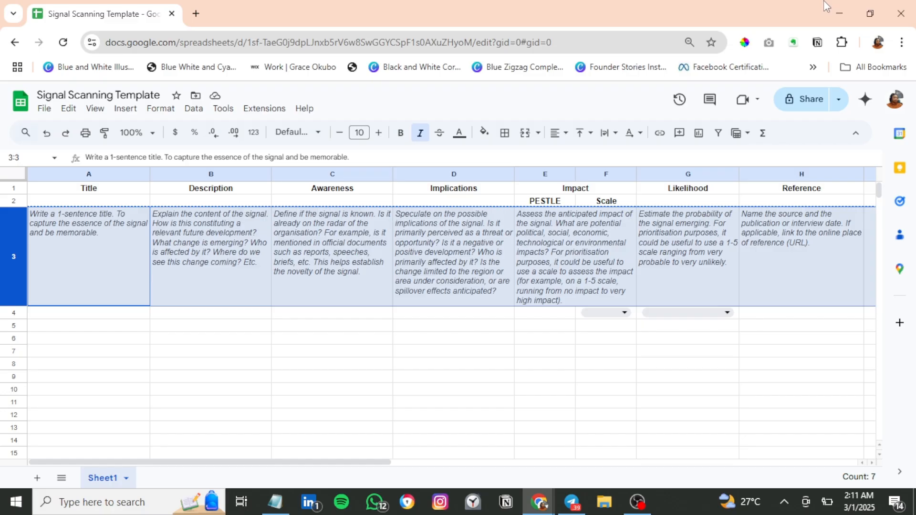
left_click(838, 11)
left_click(153, 353)
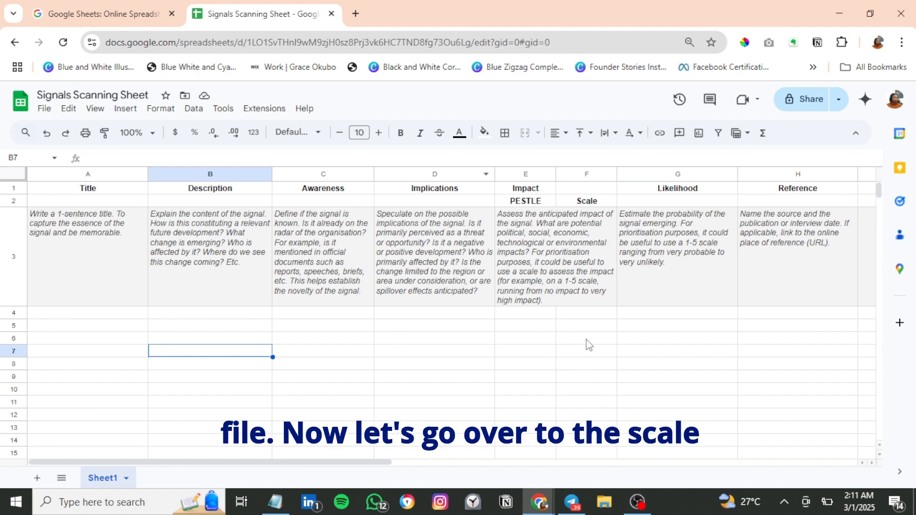
Step: Add a dropdown data validation rule to cell F4 in the Scale column
left_click(587, 314)
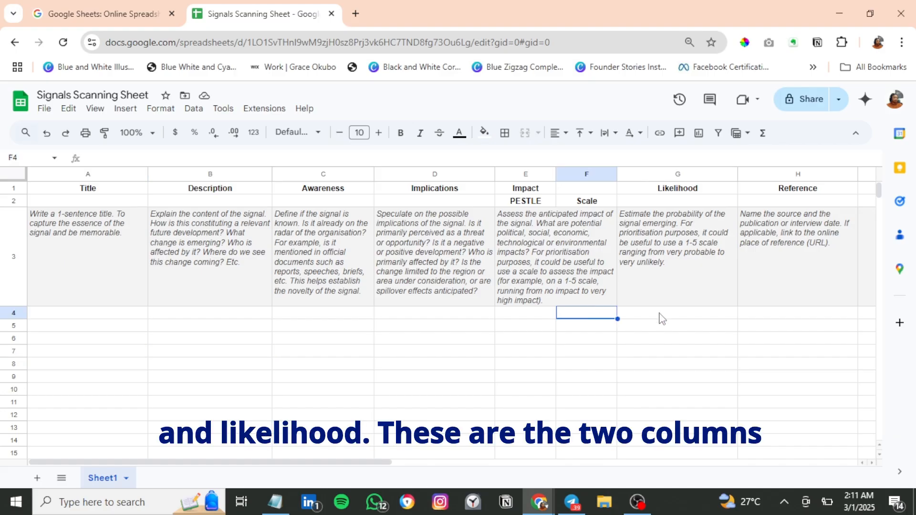
left_click(630, 317)
left_click(602, 315)
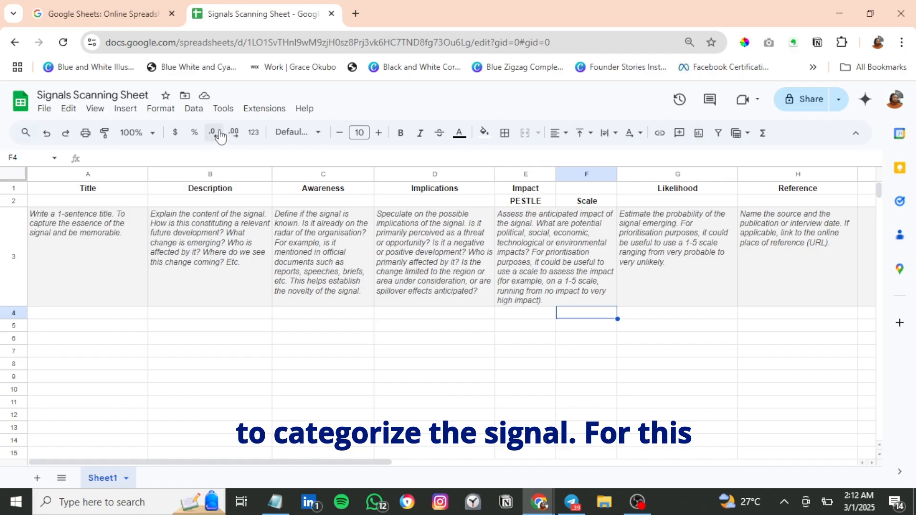
left_click(194, 109)
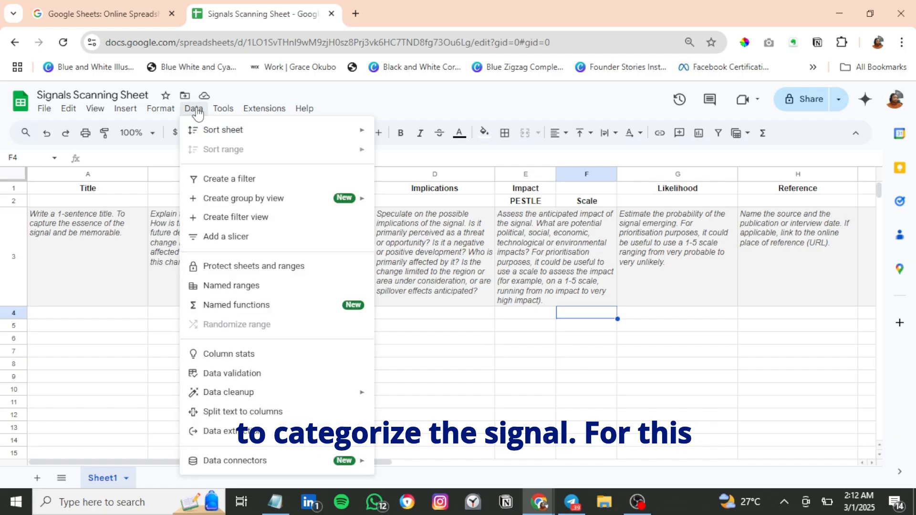
left_click(248, 374)
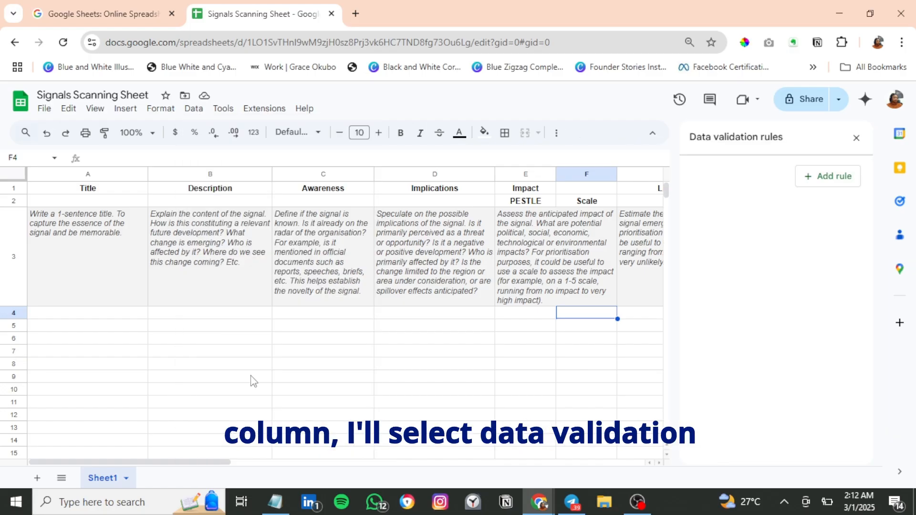
left_click(838, 181)
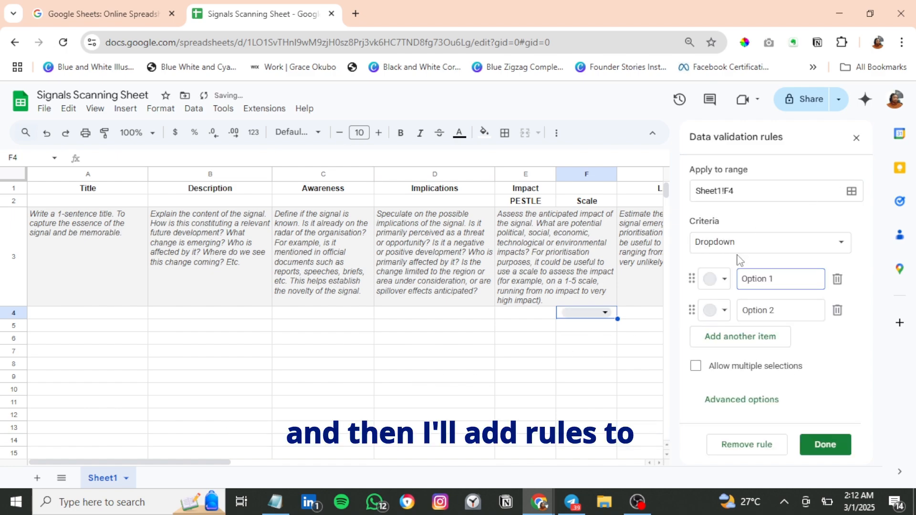
Step: Name the first dropdown option of the F4 rule "5 - Very High Impact"
triple_click(773, 280)
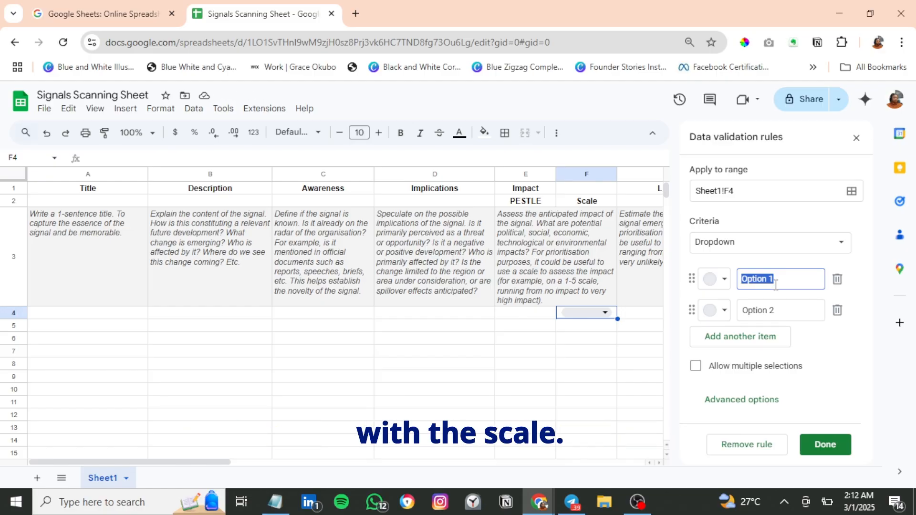
type("V")
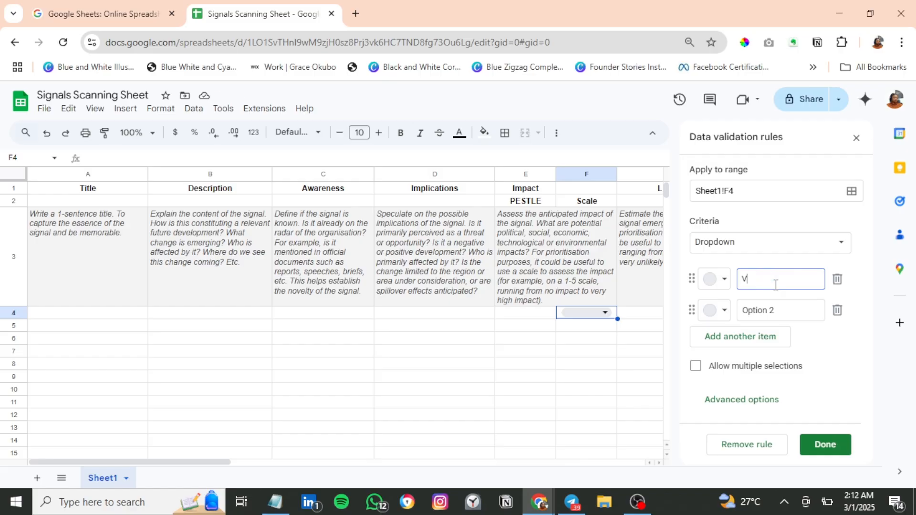
type("ery High Im")
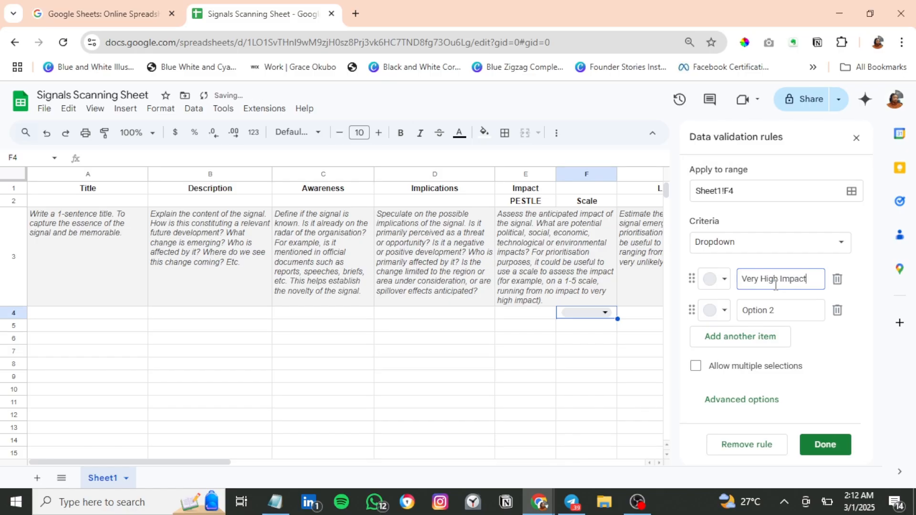
type("pact")
key("Home")
type("5 -")
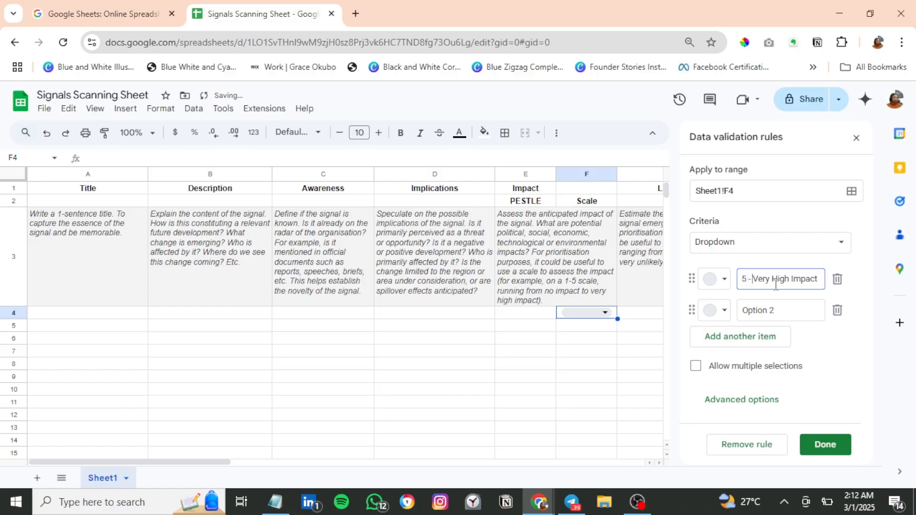
Step: Enter "4 - High - Impact" as the second dropdown option and add "3 - Fair Impact" as the third
left_click(777, 314)
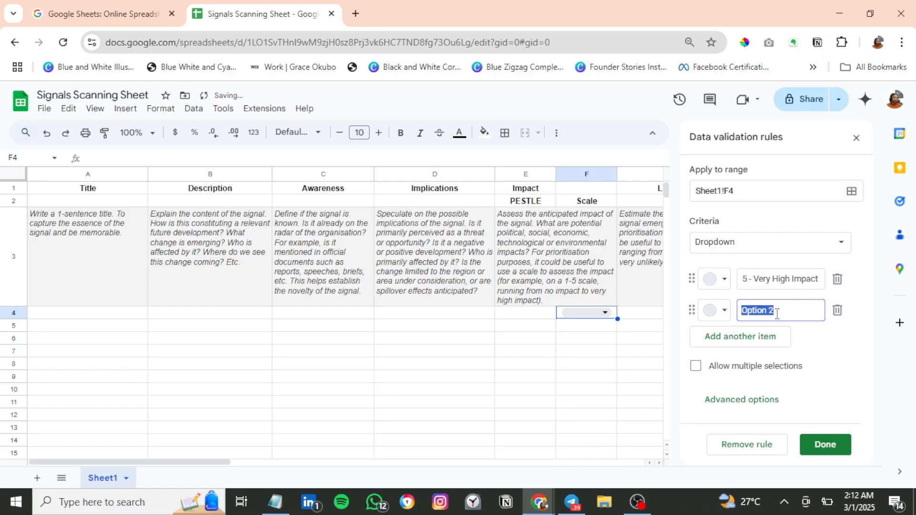
type("4 - High - Impact")
left_click(752, 335)
type("3")
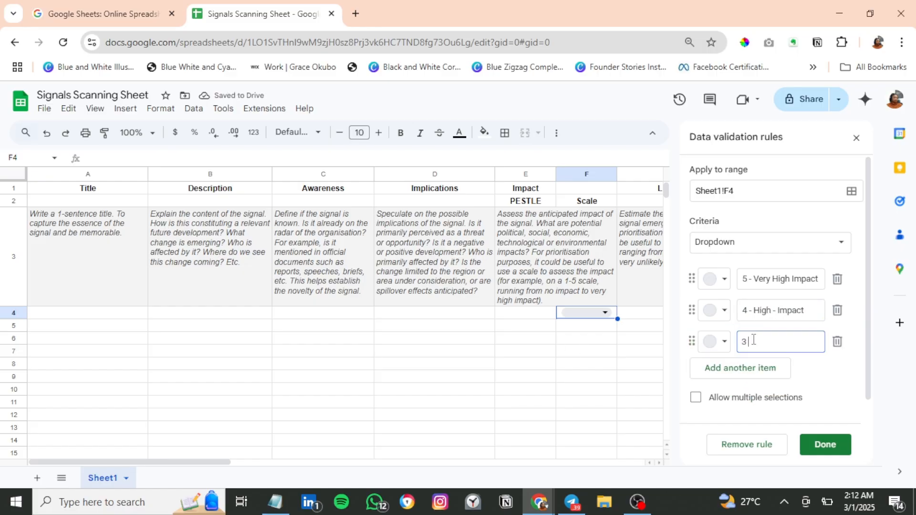
type(" - Fair Im")
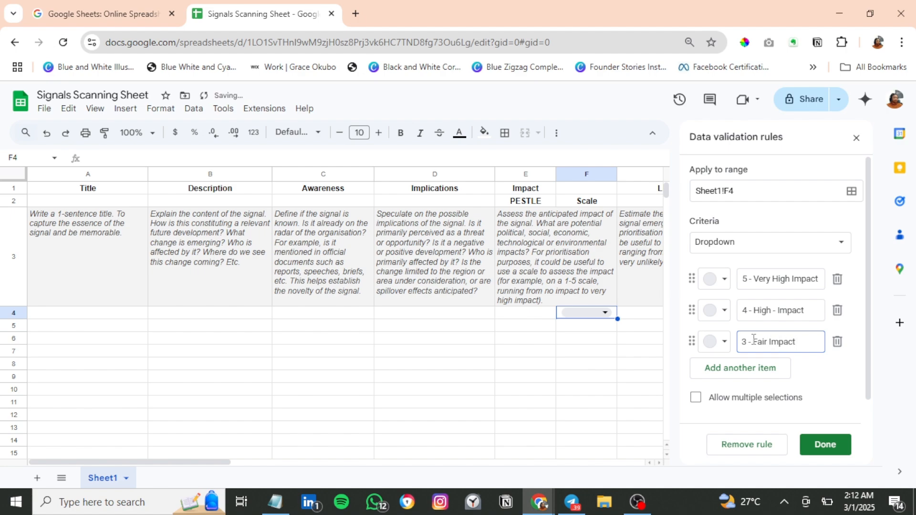
type("pact")
Step: Add "2 - Low Impact" and "1 - Very Low Impact" as the fourth and fifth dropdown options
left_click(784, 371)
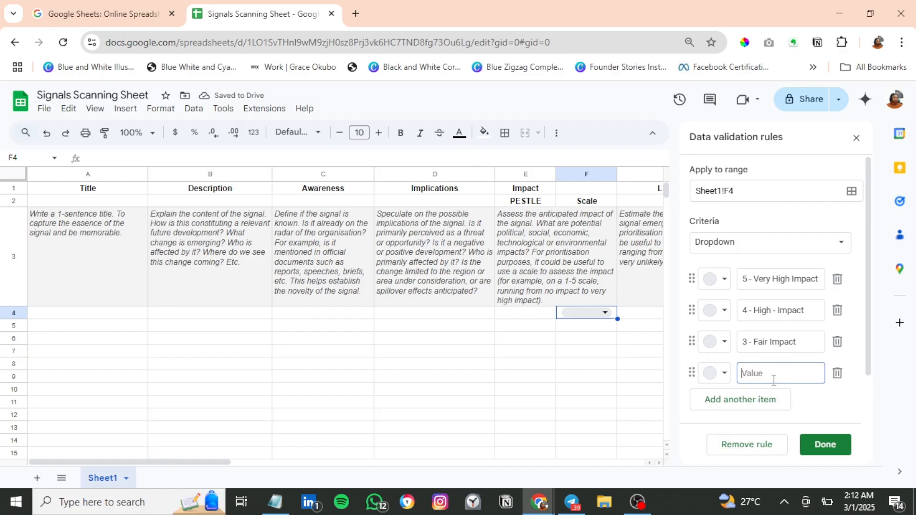
type("2 - Low Impact")
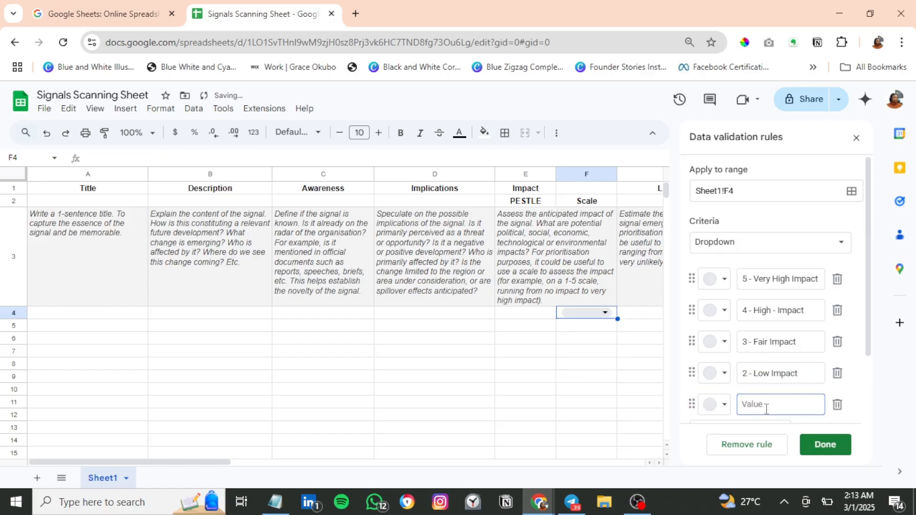
type("1")
type(" - Very low")
type("L")
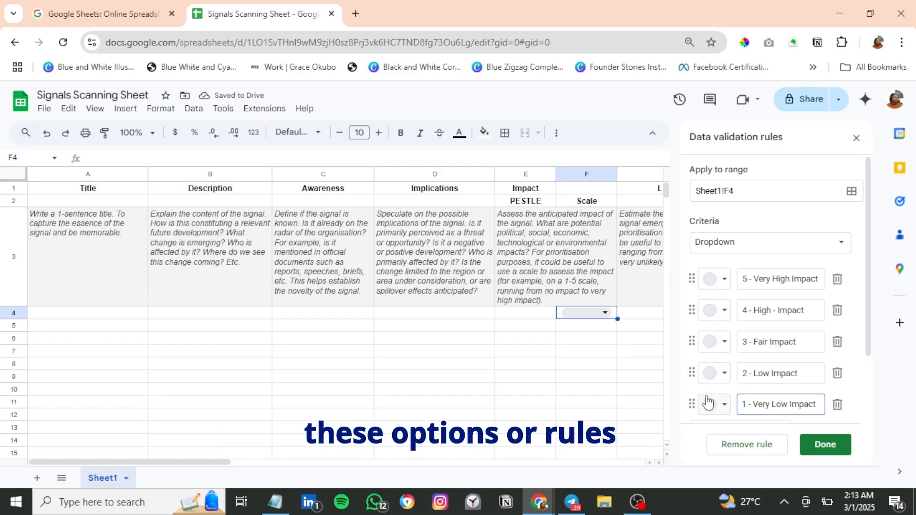
scroll(731, 296, "down", 2)
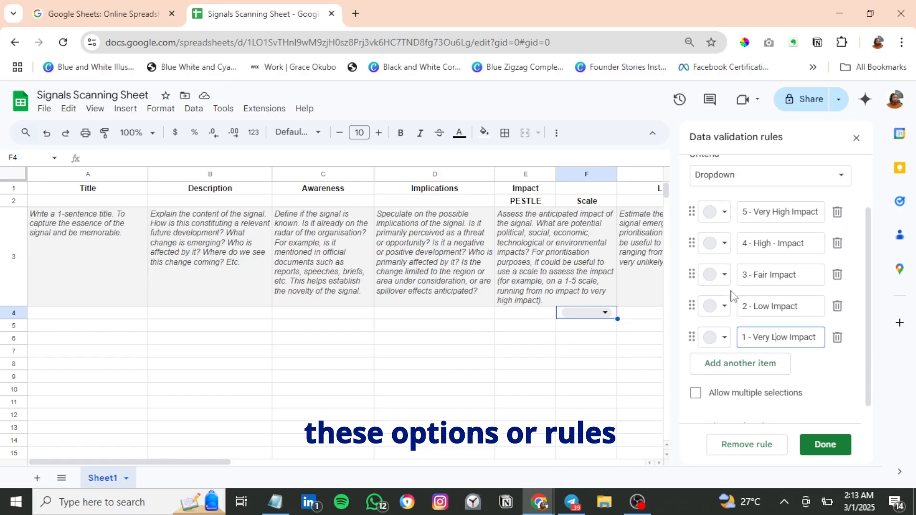
Step: Color the F4 dropdown options: red for "5 - Very High Impact", blue for "4 - High - Impact" and green for "3 - Fair Impact"
left_click(715, 212)
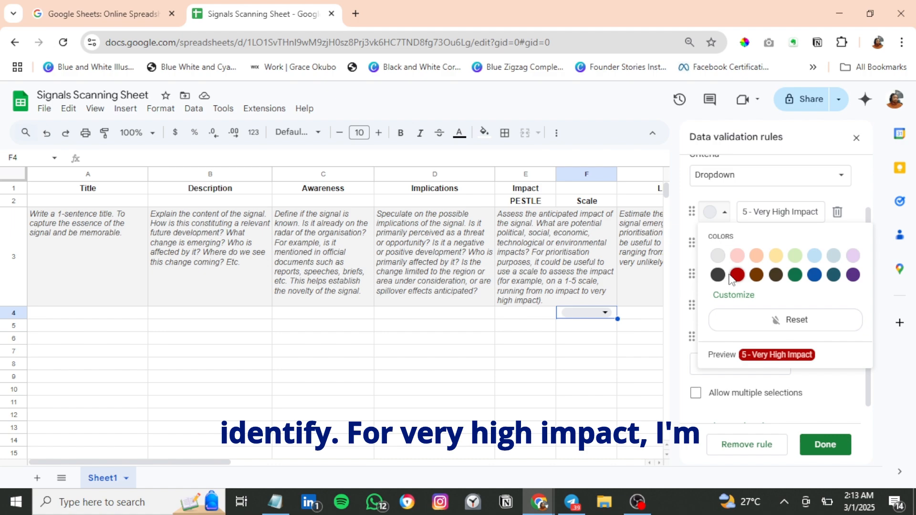
left_click(731, 276)
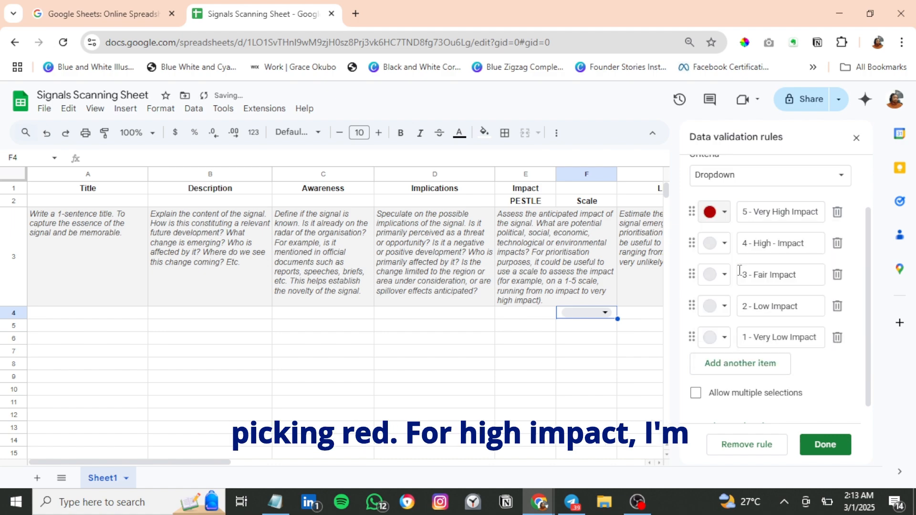
left_click(731, 246)
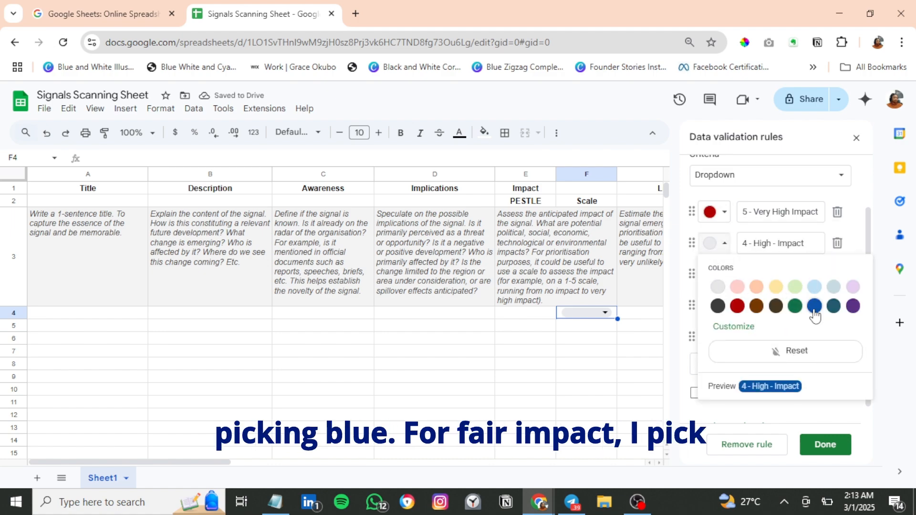
left_click(815, 307)
left_click(719, 276)
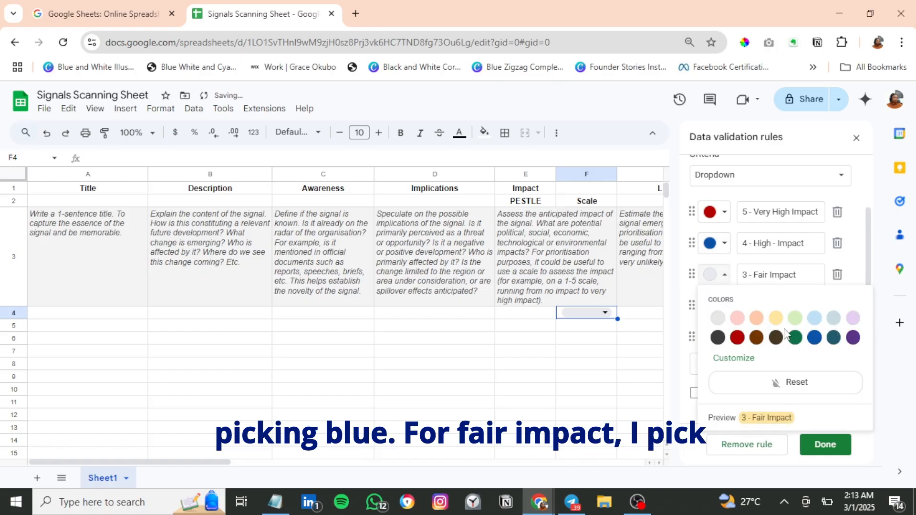
left_click(795, 337)
Step: Color "2 - Low Impact" light blue and "1 - Very Low Impact" light red, and save the F4 validation rule
left_click(715, 308)
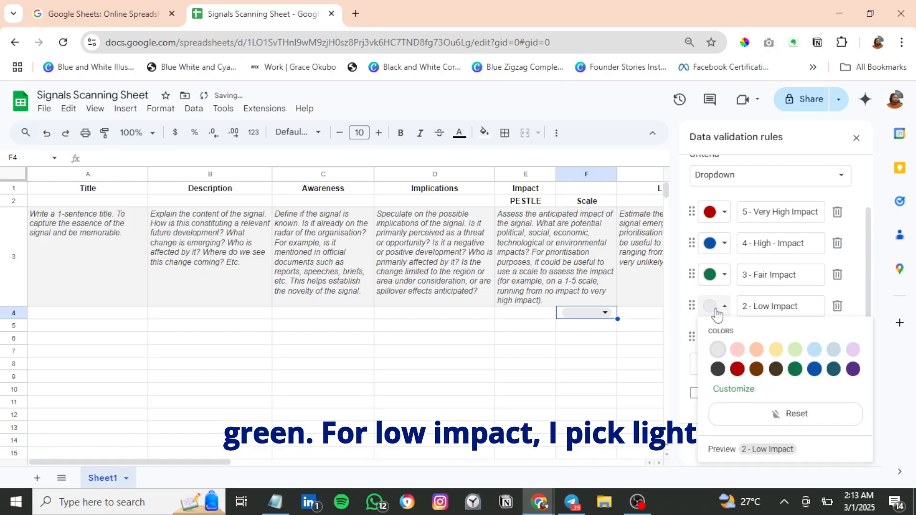
left_click(815, 350)
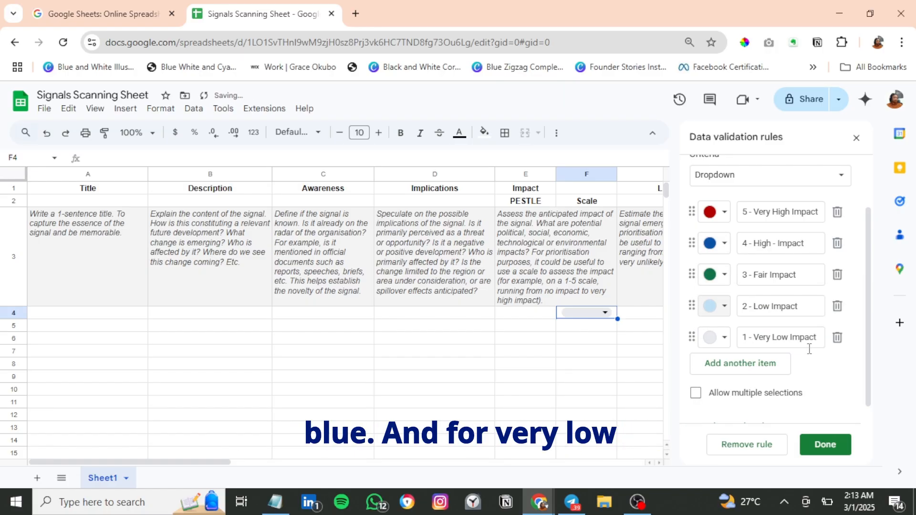
left_click(721, 338)
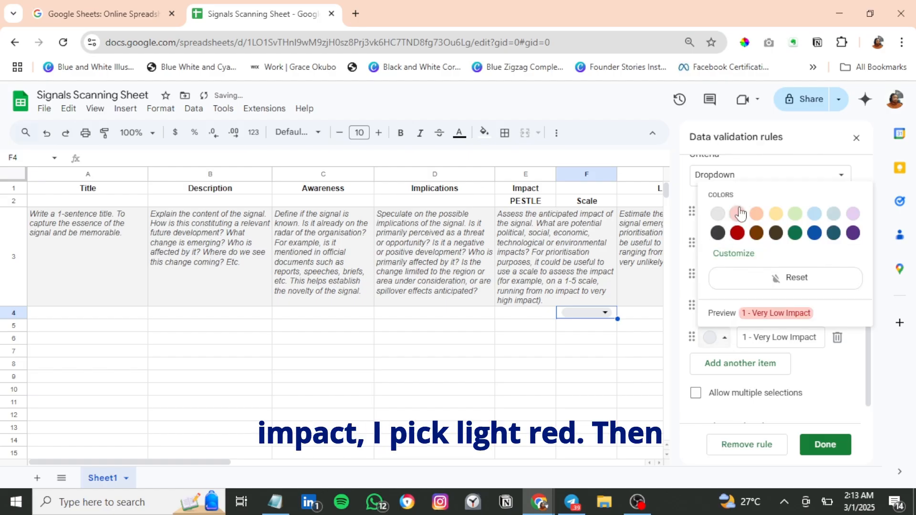
left_click(738, 214)
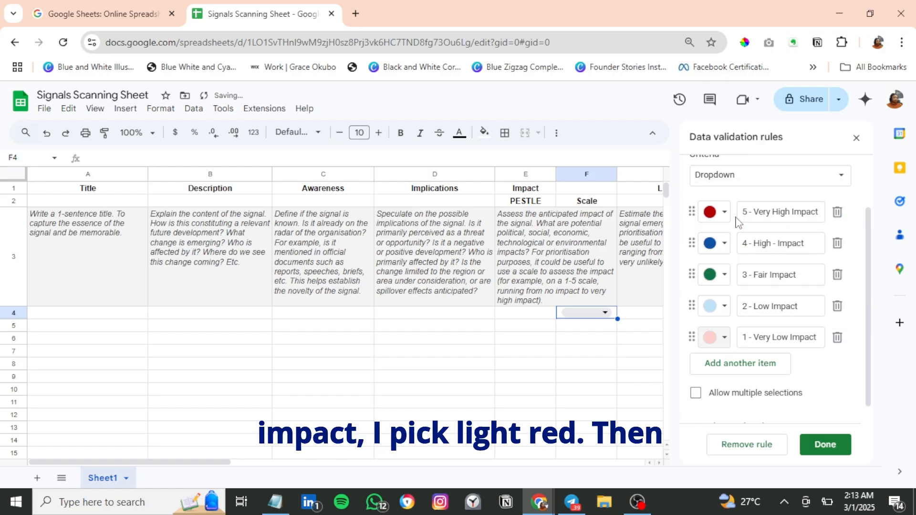
left_click(825, 445)
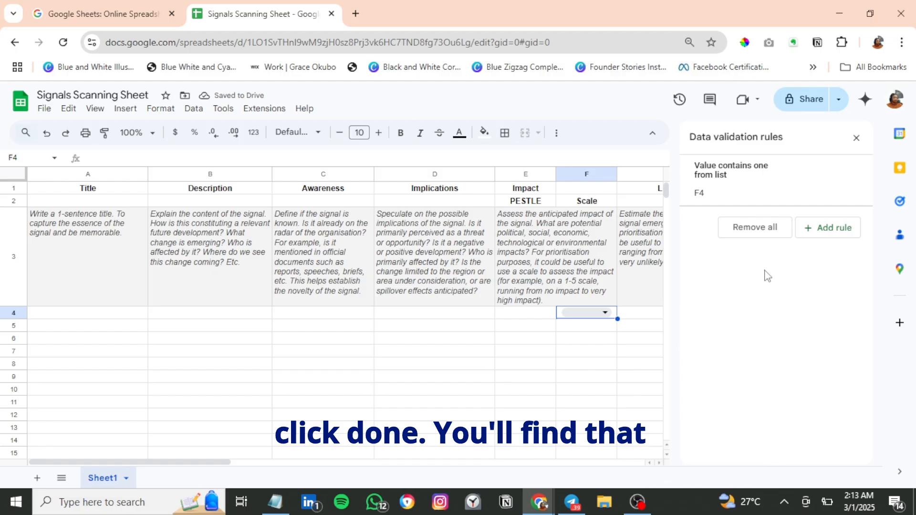
left_click(857, 138)
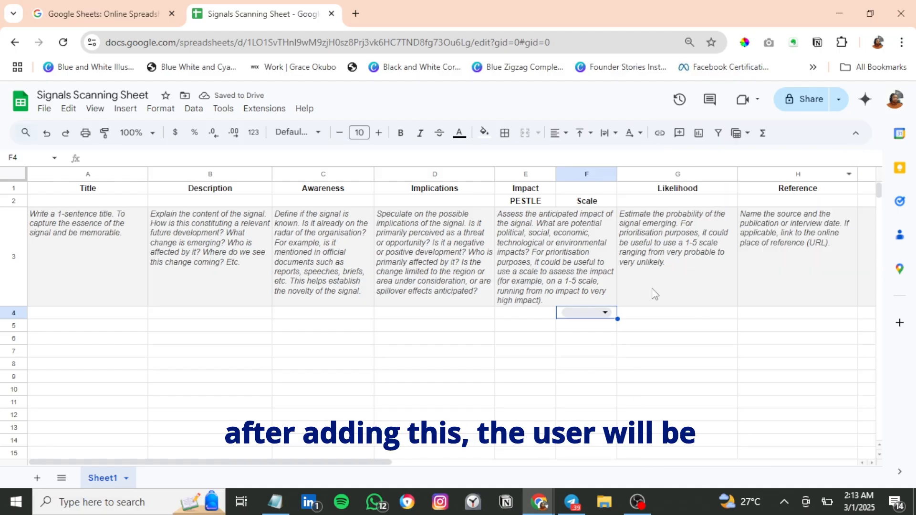
Step: Check the rating options offered by the dropdown in F4 and select cell G4 in the Likelihood column
left_click(612, 314)
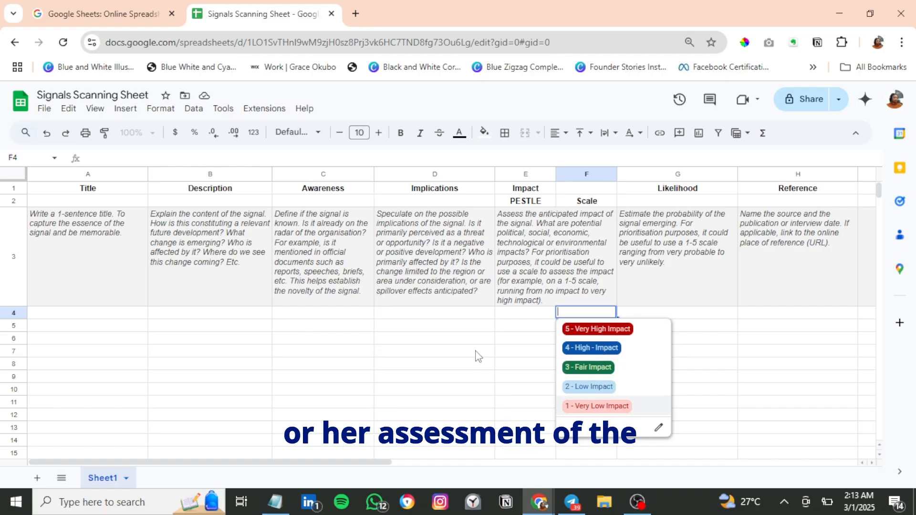
left_click(508, 314)
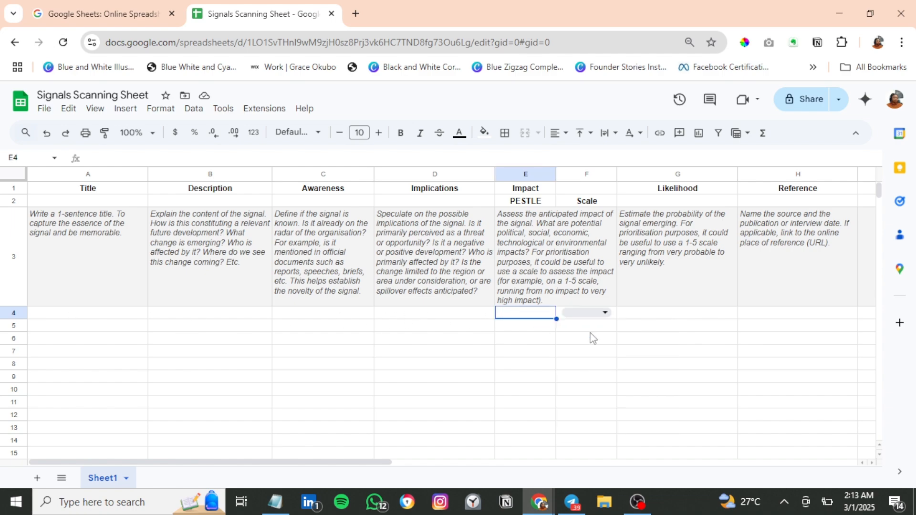
left_click(653, 316)
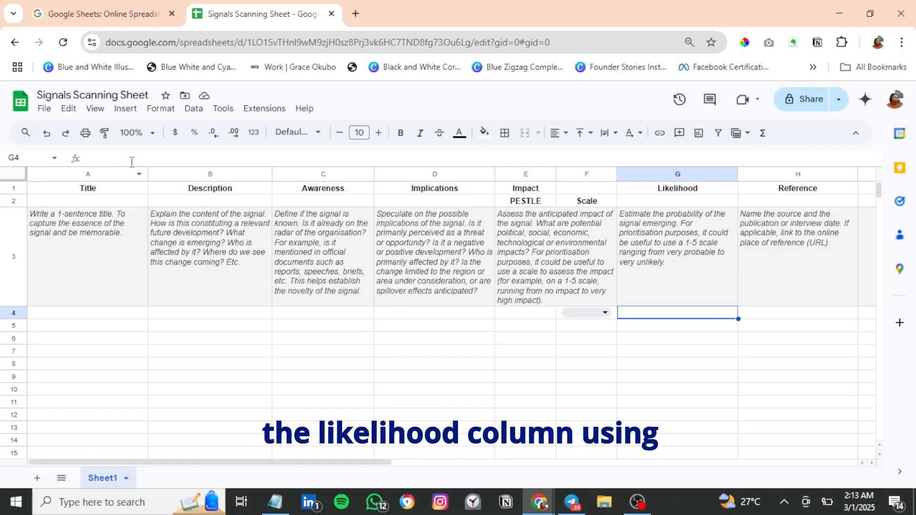
left_click(192, 109)
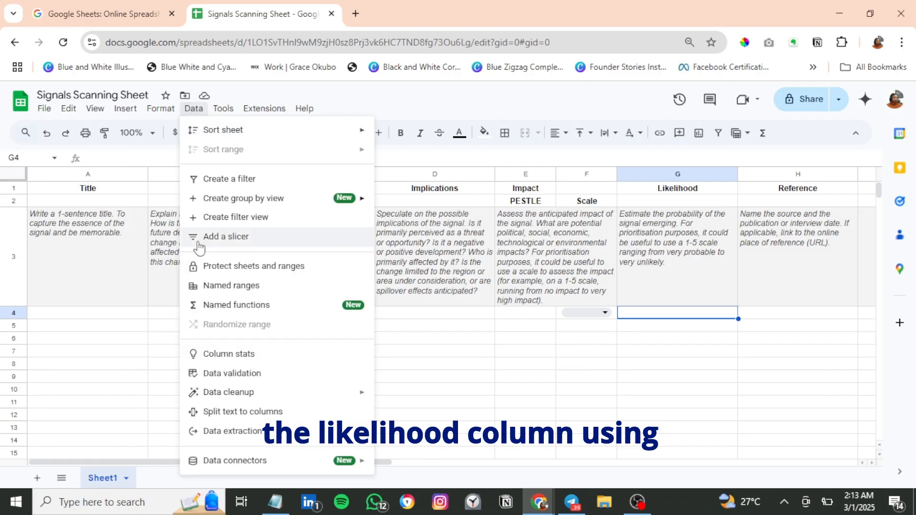
left_click(228, 373)
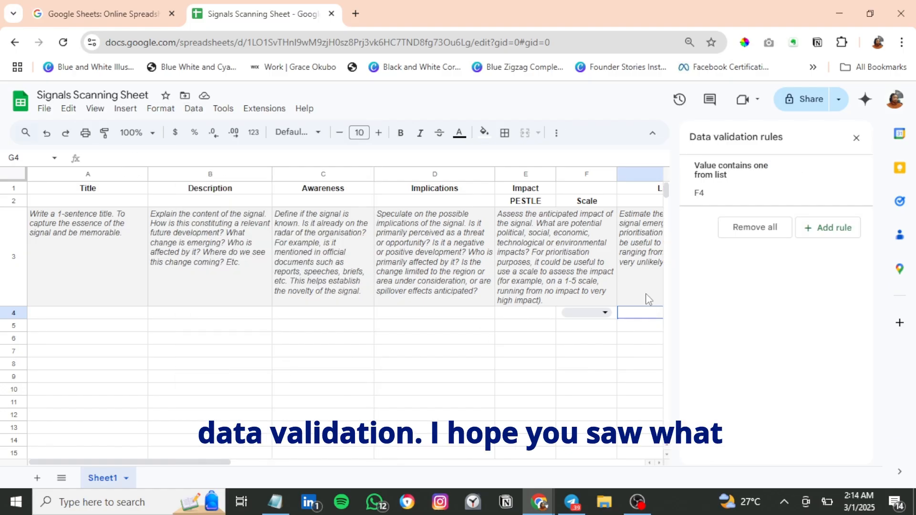
left_click(857, 138)
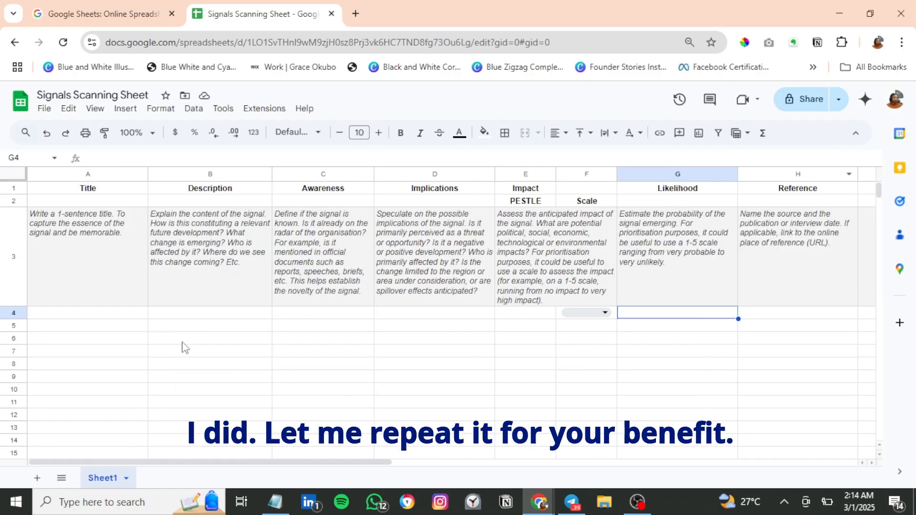
Step: Add a dropdown data validation rule to cell G4 and name its first option "5 - Extremely Likely"
left_click(193, 110)
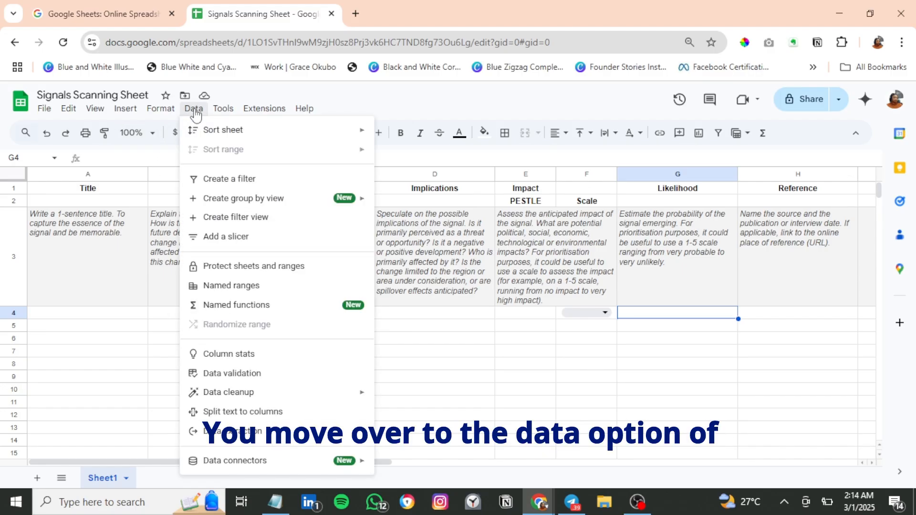
left_click(218, 375)
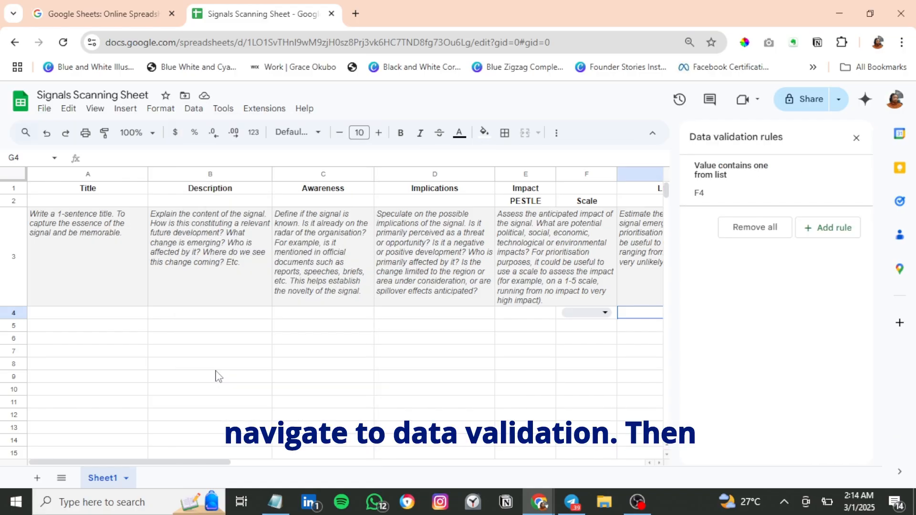
left_click(832, 229)
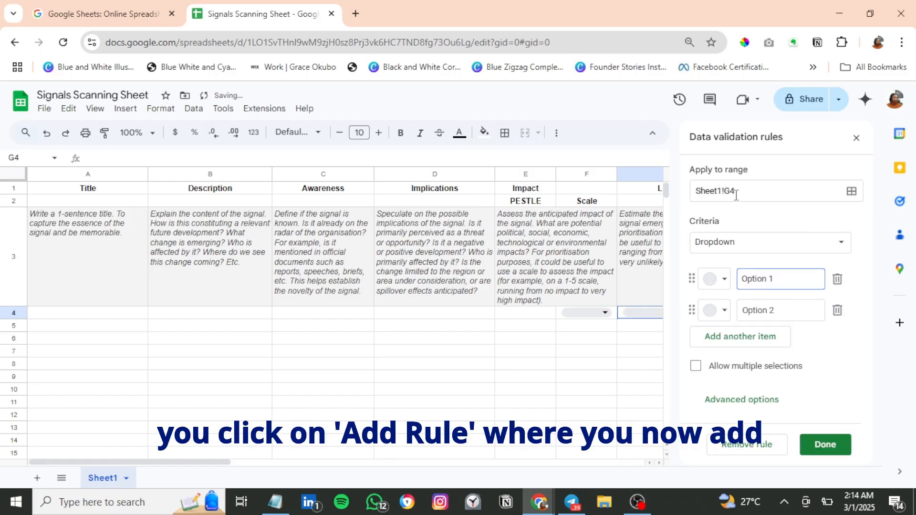
left_click(761, 274)
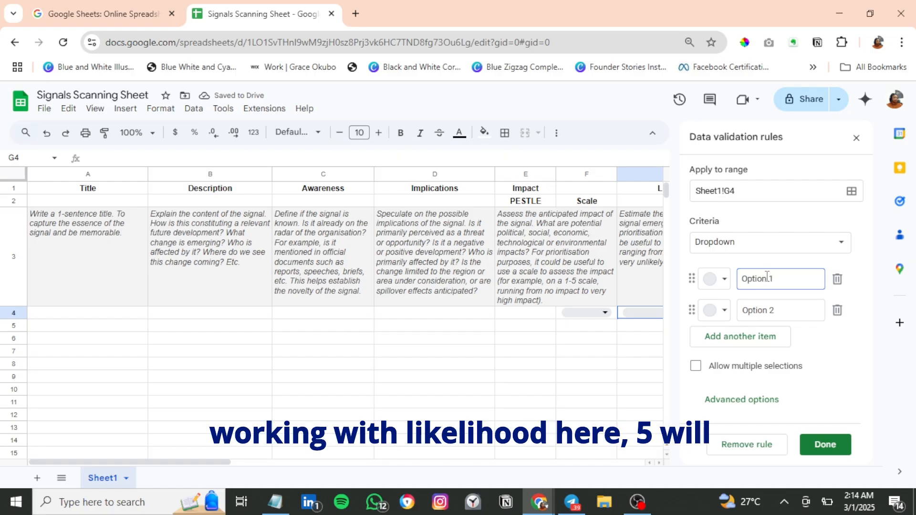
triple_click(768, 279)
type("5 - Ext")
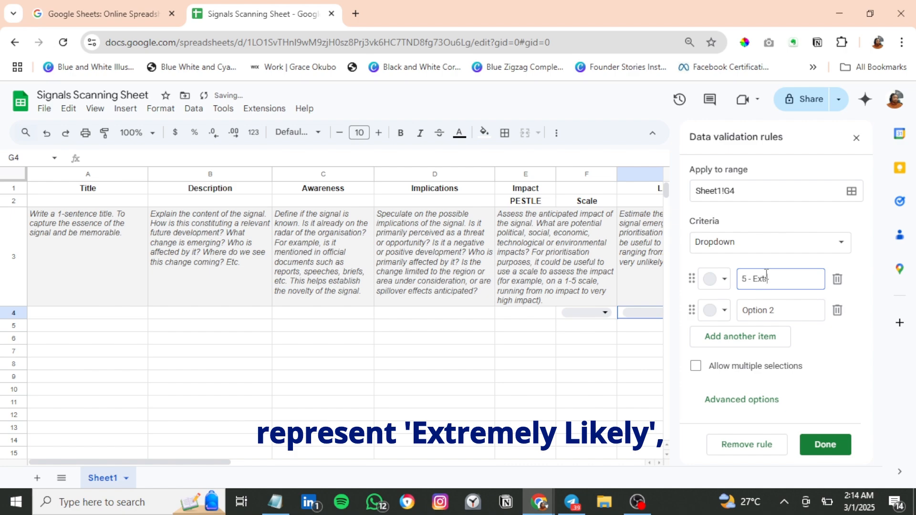
type("remely Likely")
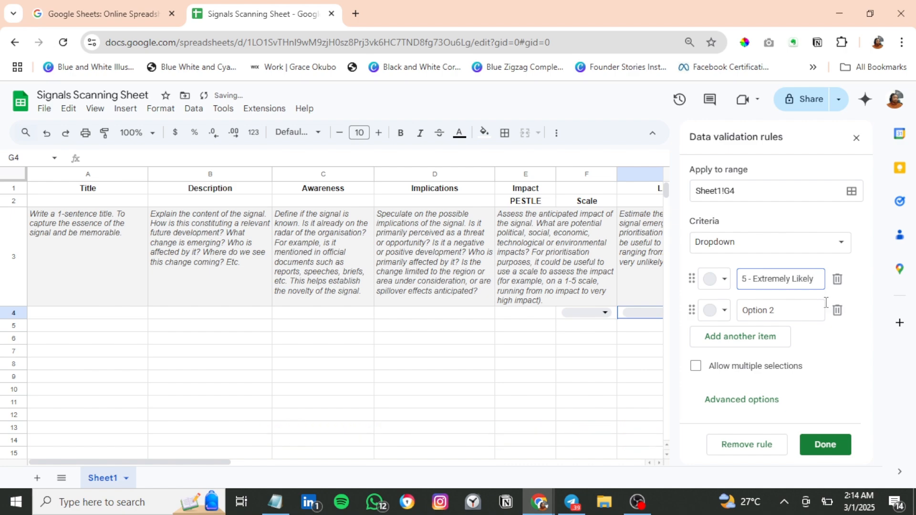
Step: Enter "4 - Very Likely" as the second option of the G4 rule and add "3 - Fairly Likely" as the third
triple_click(781, 307)
type("4 - Very")
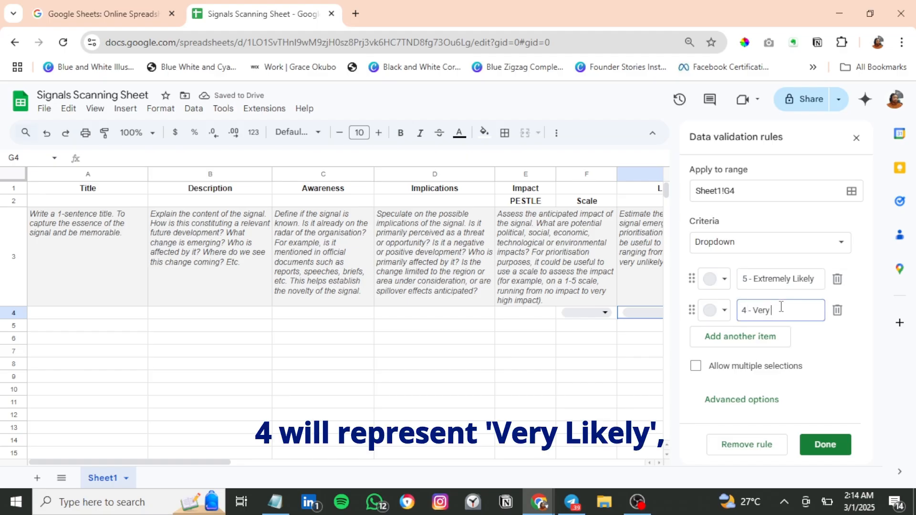
type(" Likely")
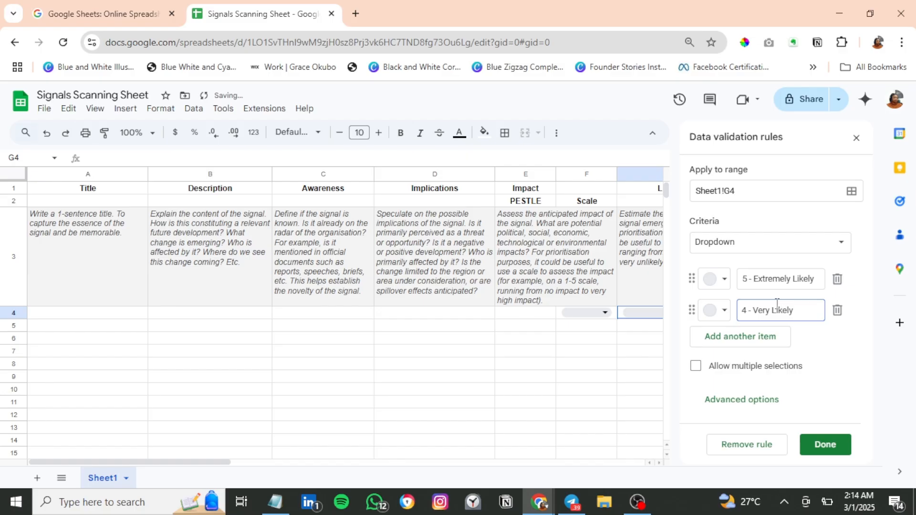
left_click(752, 335)
type("3")
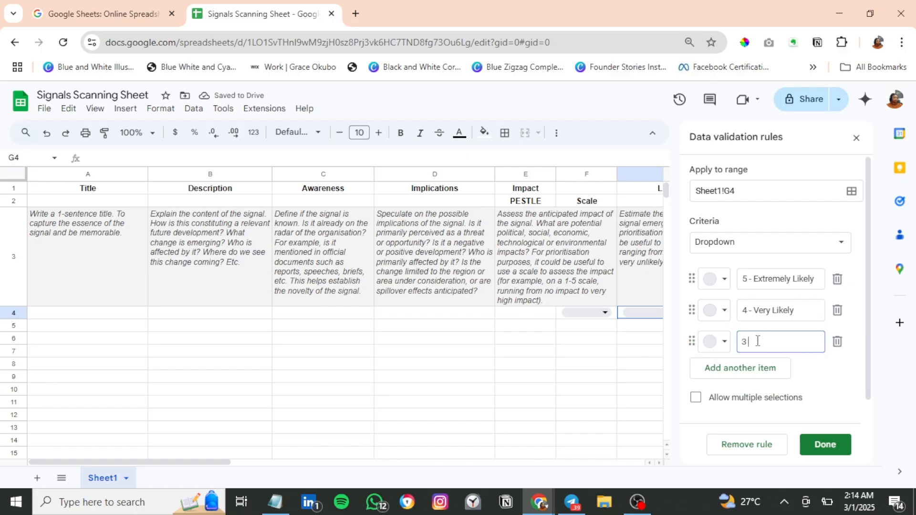
type(" - Fairly Likely")
Step: Add "2 - Very Unlikely" and "1 - Extremly Unlikely" as the fourth and fifth dropdown options of the G4 rule
left_click(760, 369)
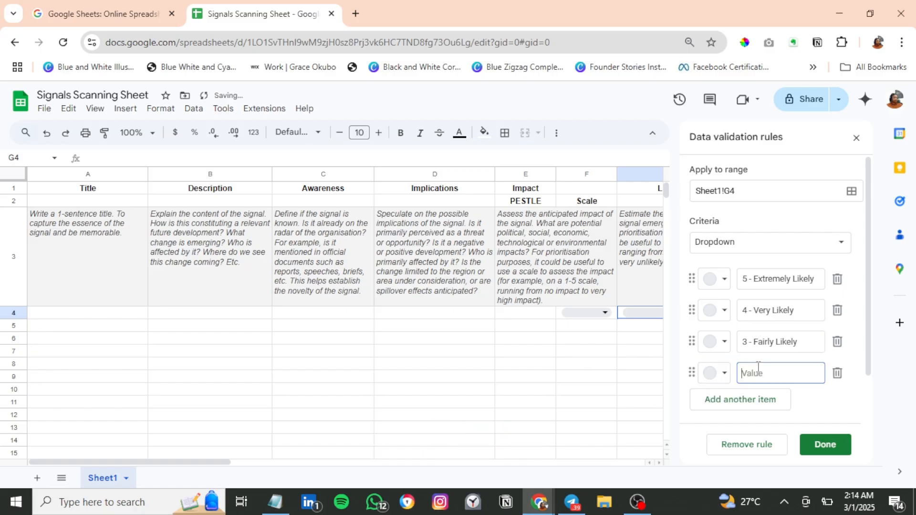
type("2 - VEry")
key("BackSpace")
key("BackSpace")
type("ry Unlikely")
left_click(752, 419)
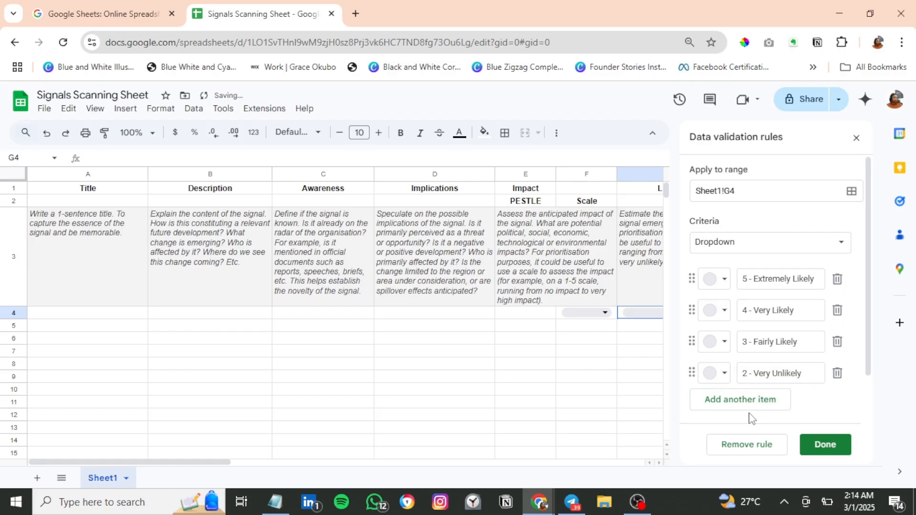
left_click(752, 400)
type("1")
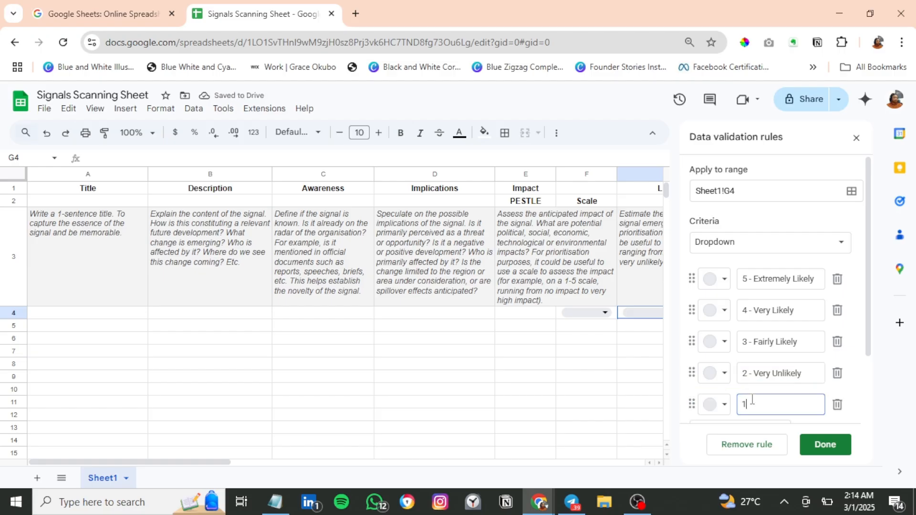
type(" - Extremly Unlikely")
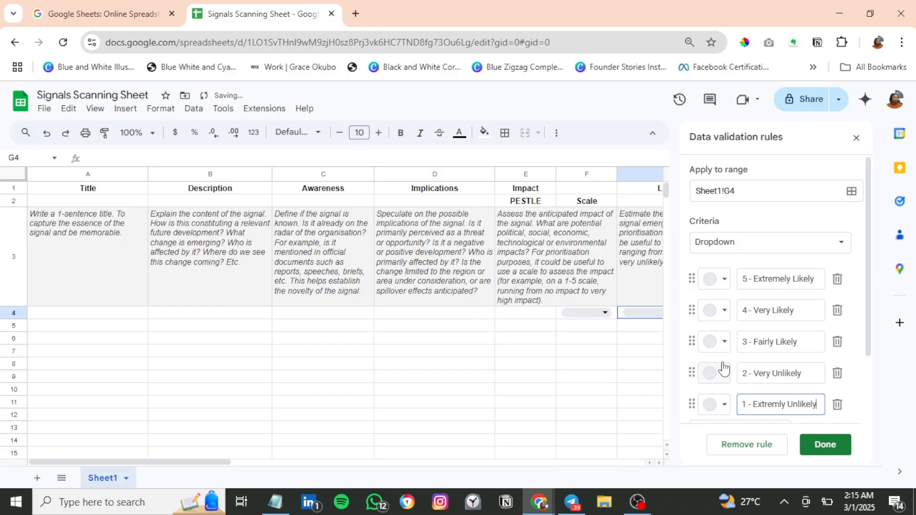
Step: Color the G4 dropdown options: red for "5 - Extremely Likely", blue for "4 - Very Likely" and green for "3 - Fairly Likely"
left_click(716, 282)
left_click(738, 342)
left_click(714, 313)
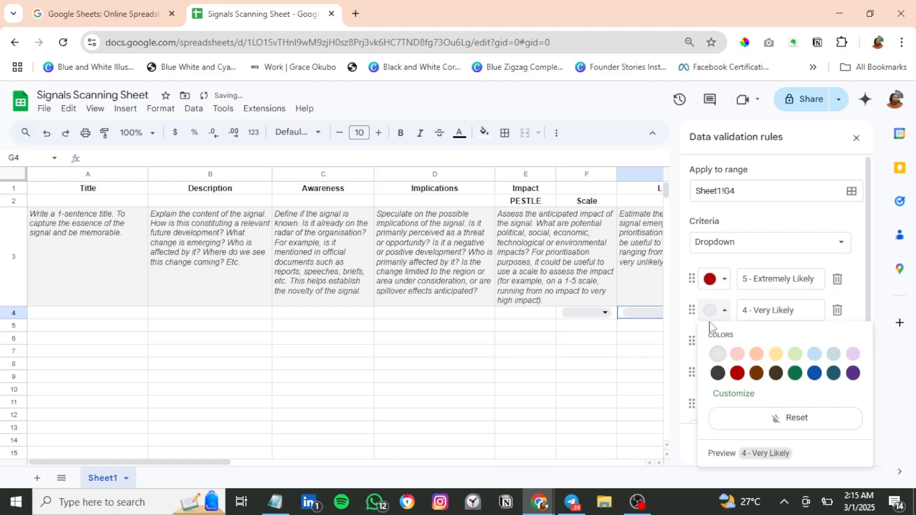
left_click(815, 374)
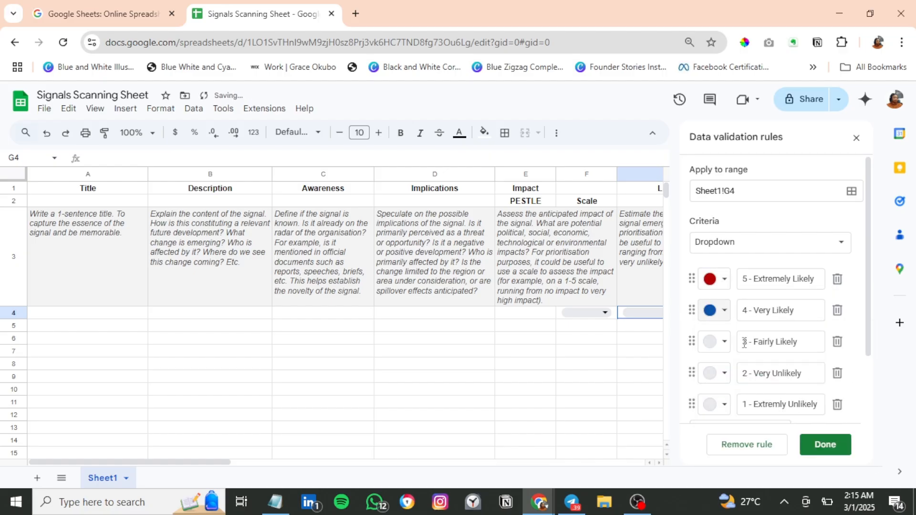
left_click(714, 342)
left_click(795, 238)
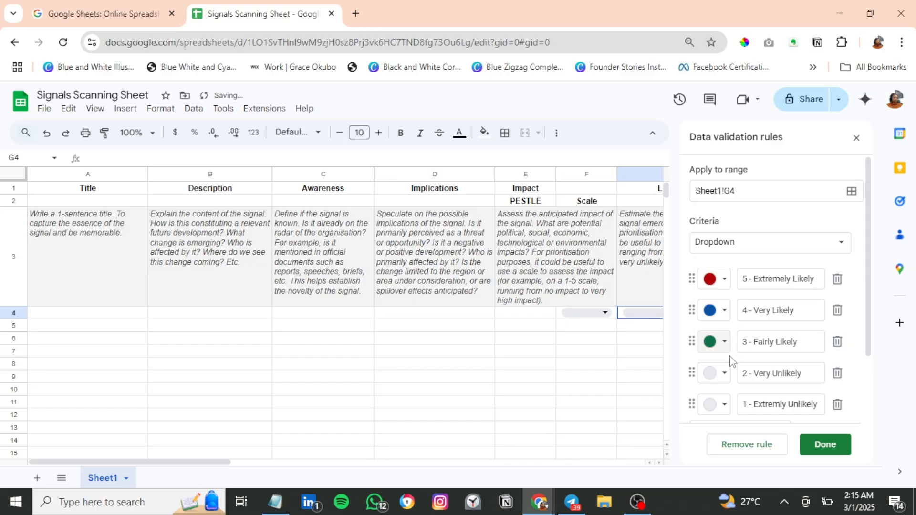
Step: Color "2 - Very Unlikely" light blue and "1 - Extremly Unlikely" light red, and save the G4 validation rule
left_click(716, 374)
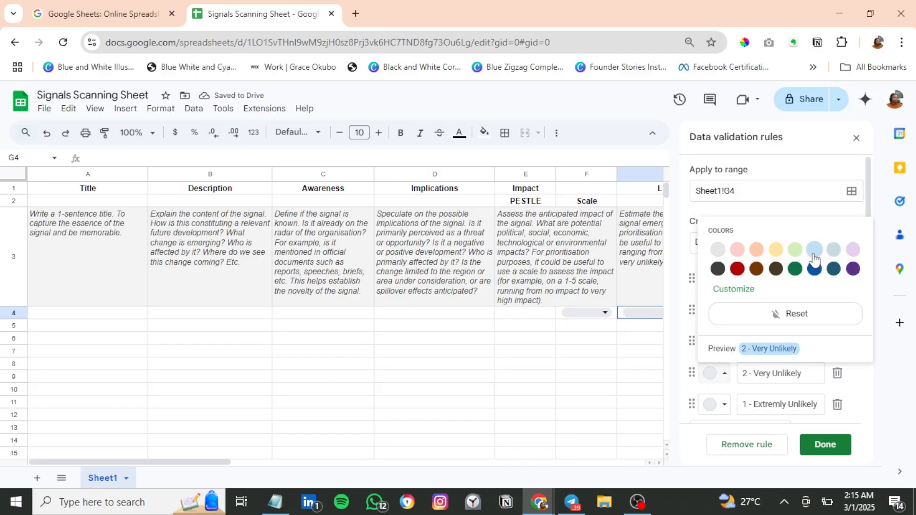
left_click(814, 255)
left_click(724, 405)
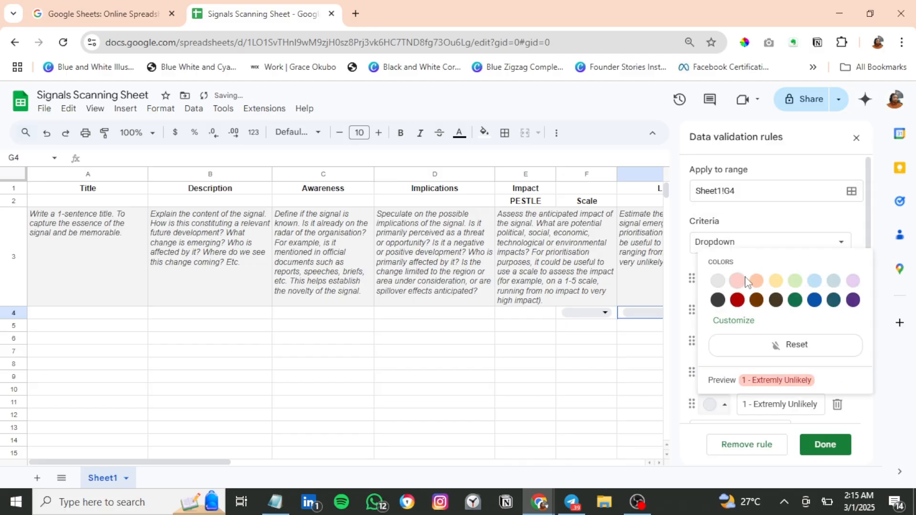
left_click(744, 279)
left_click(825, 444)
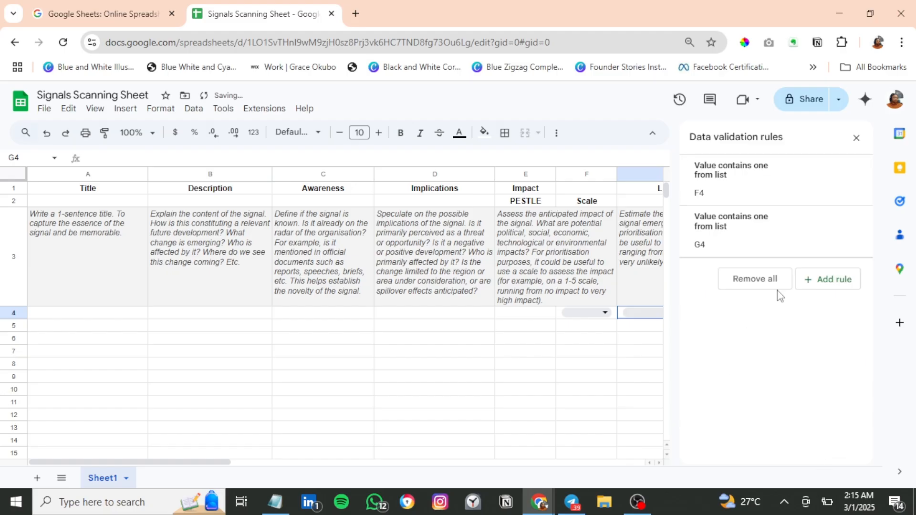
Step: Close the data validation rules and check the dropdown options of the Likelihood cell G4 and the Scale cell F4
left_click(857, 138)
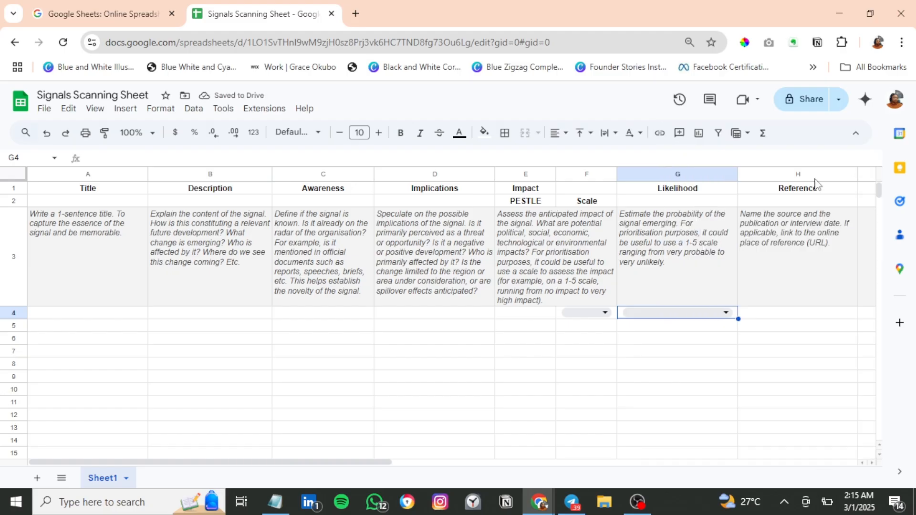
left_click(693, 312)
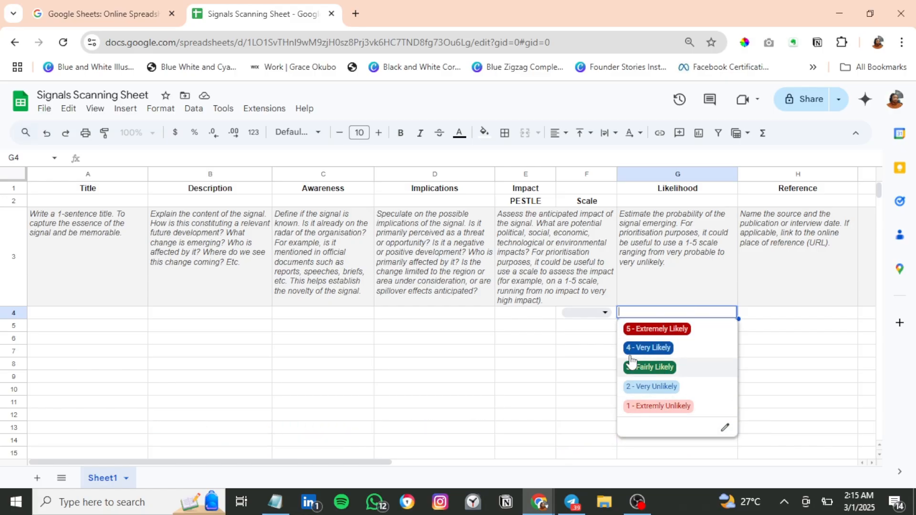
left_click(575, 329)
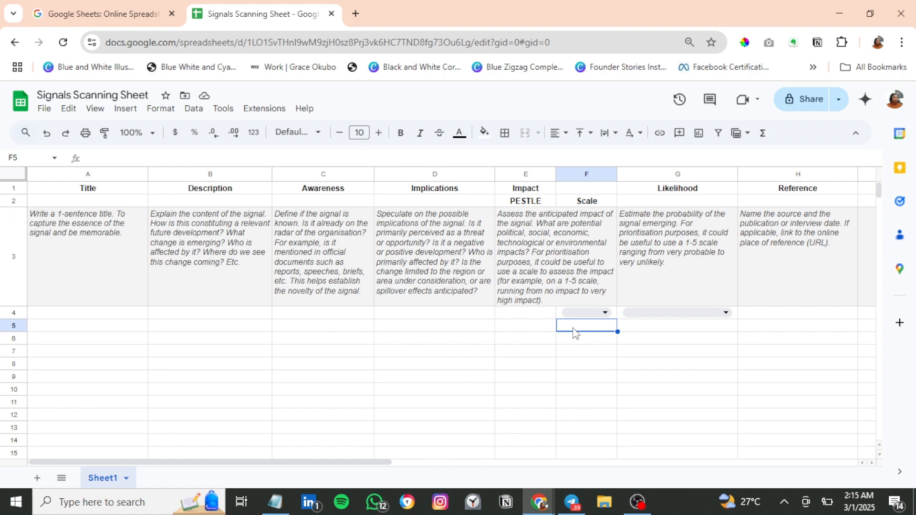
left_click(534, 316)
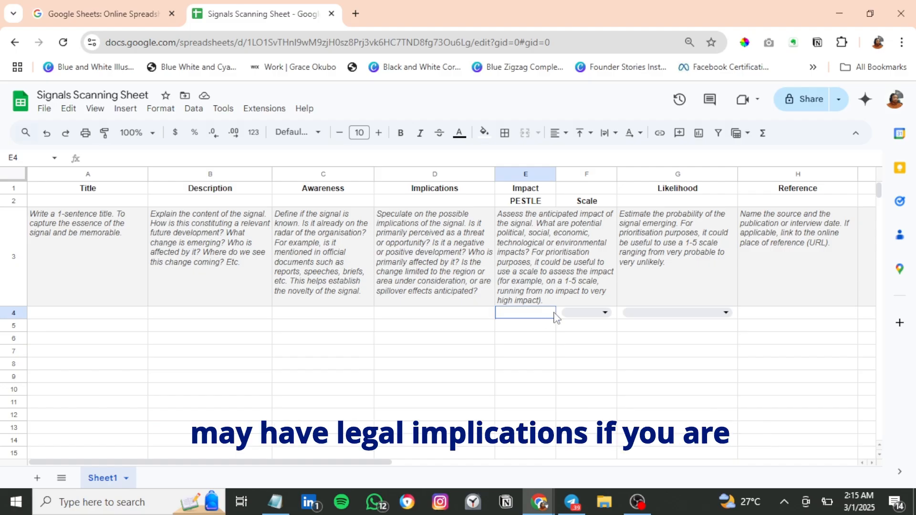
left_click(575, 316)
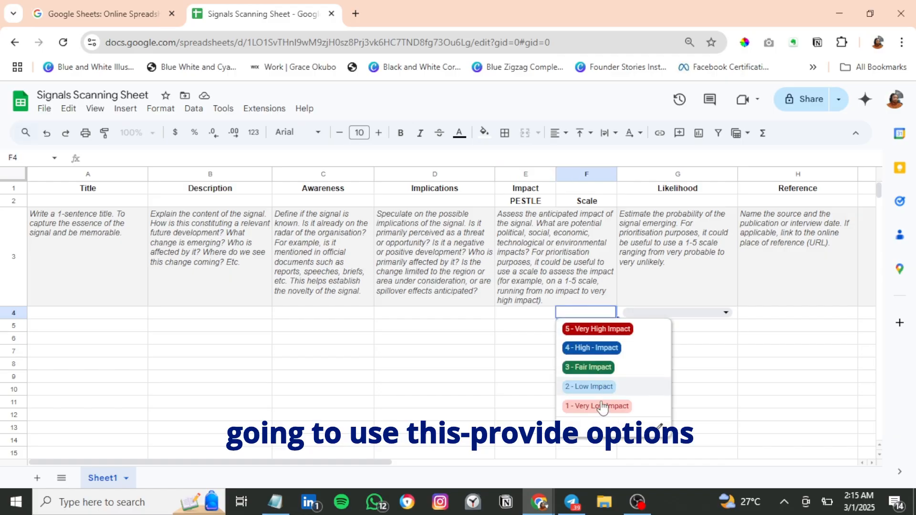
left_click(541, 316)
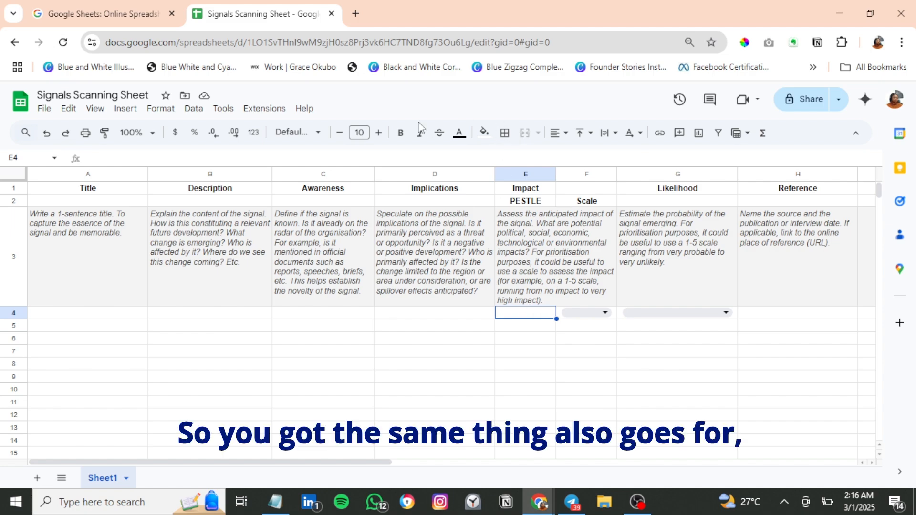
left_click(413, 315)
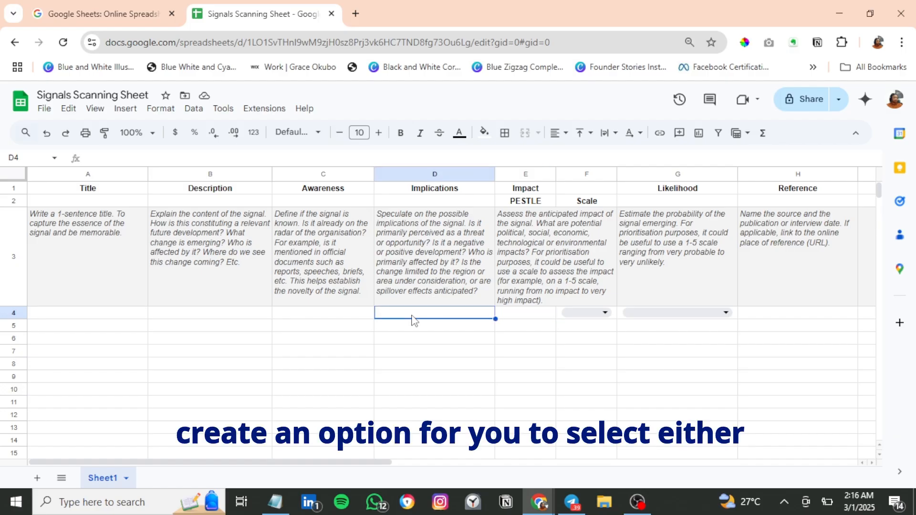